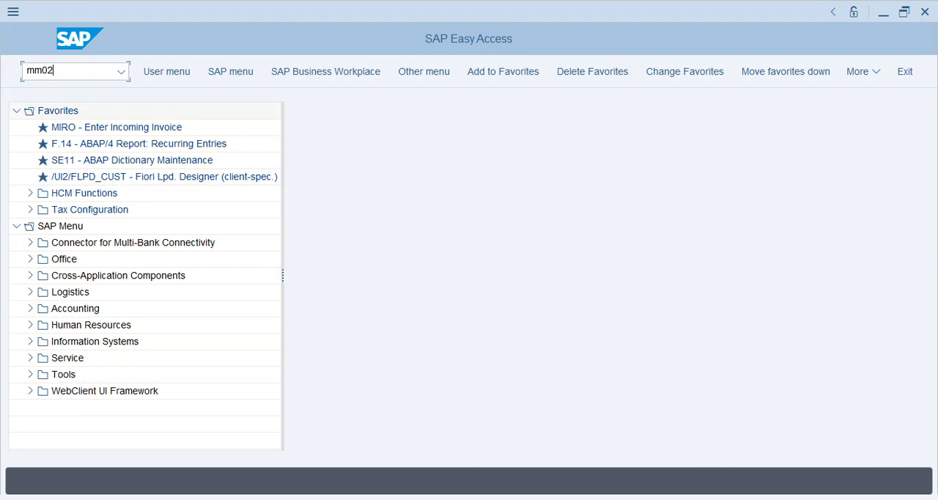
Open Change Material (mm02) and look up the material whose description is PTA, taking it into the Material field.
key("Return")
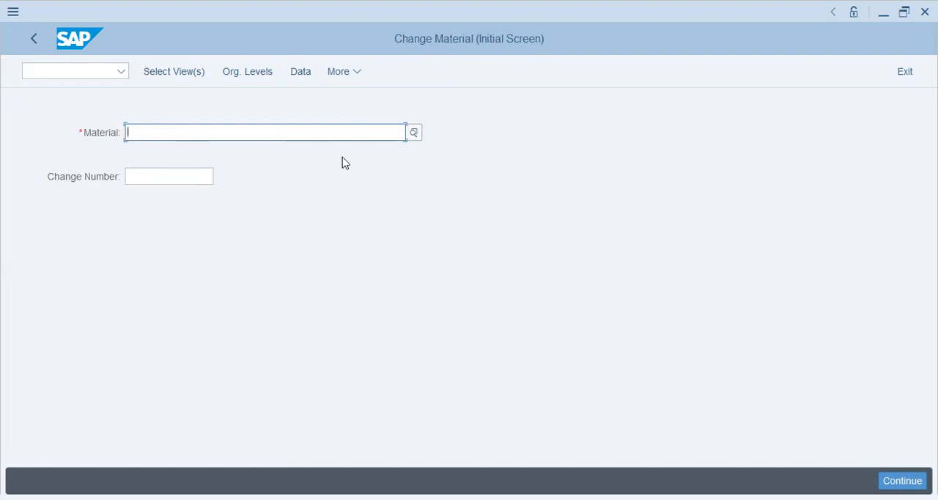
left_click(414, 133)
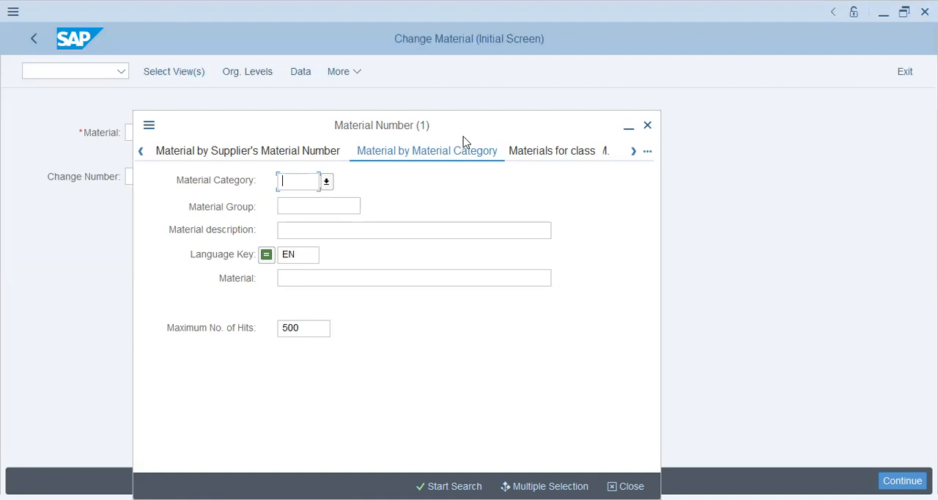
left_click(442, 232)
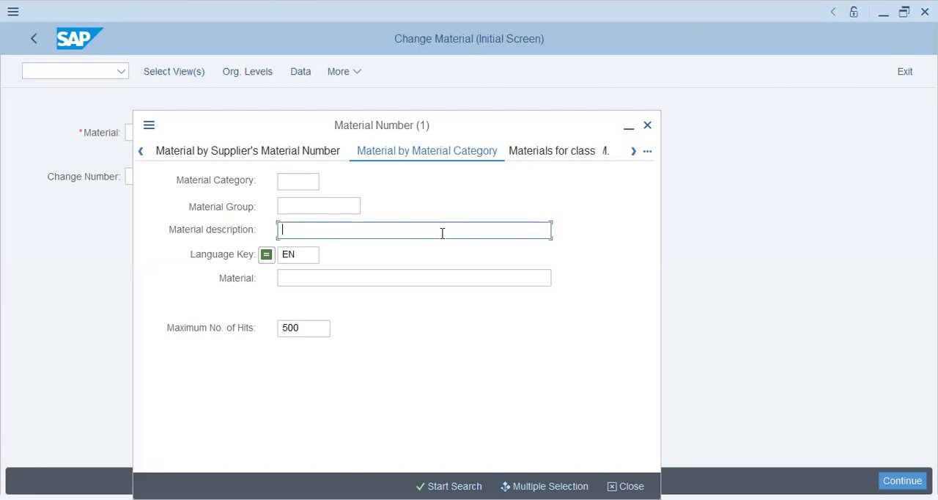
type("PTA")
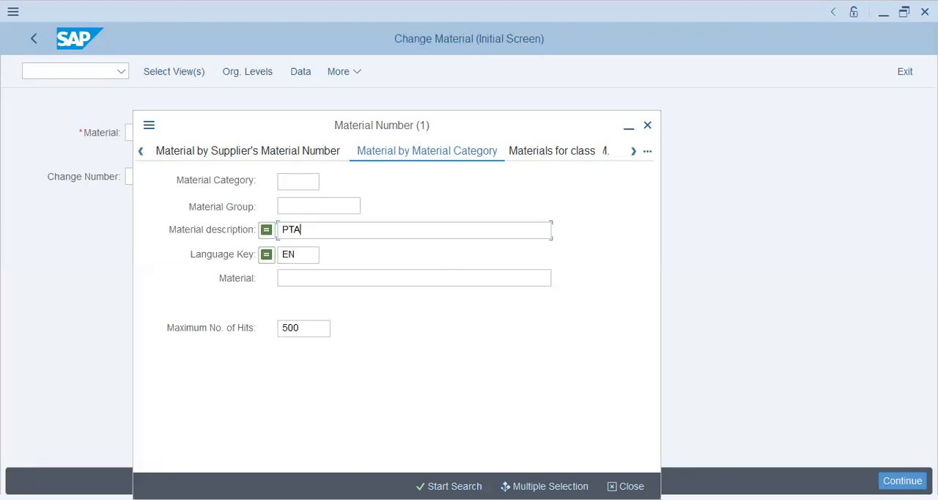
left_click(459, 484)
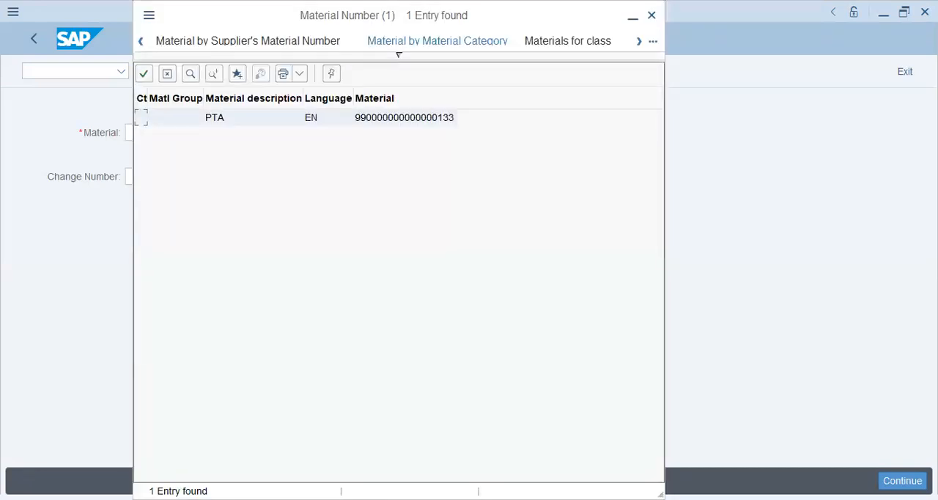
double_click(280, 118)
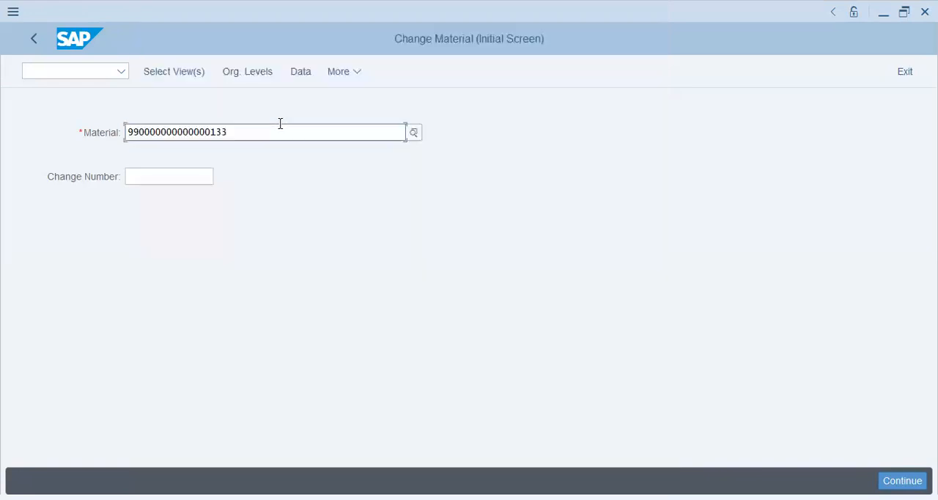
Select the Basic Data 1, Basic Data 2, Accounting 1 and Accounting 2 views for the material.
key("Return")
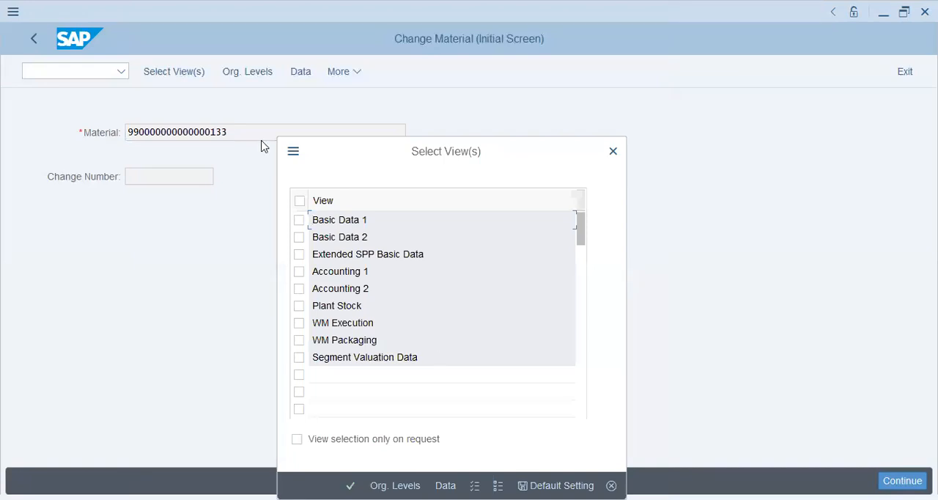
left_click(300, 221)
left_click(299, 237)
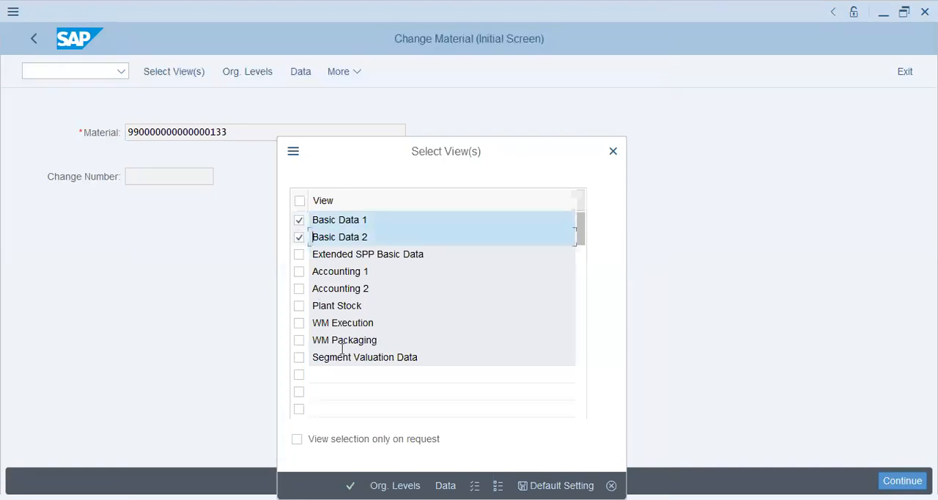
scroll(339, 227, "down", 1)
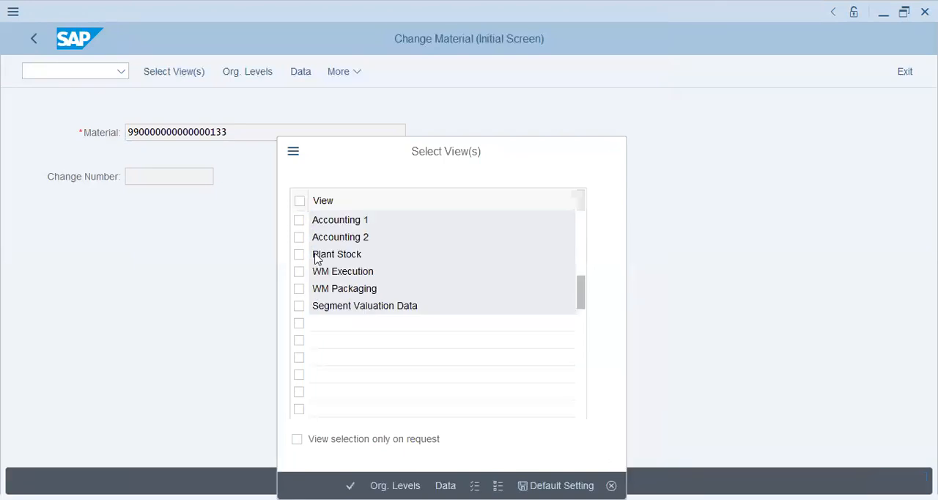
scroll(304, 253, "up", 1)
left_click(302, 272)
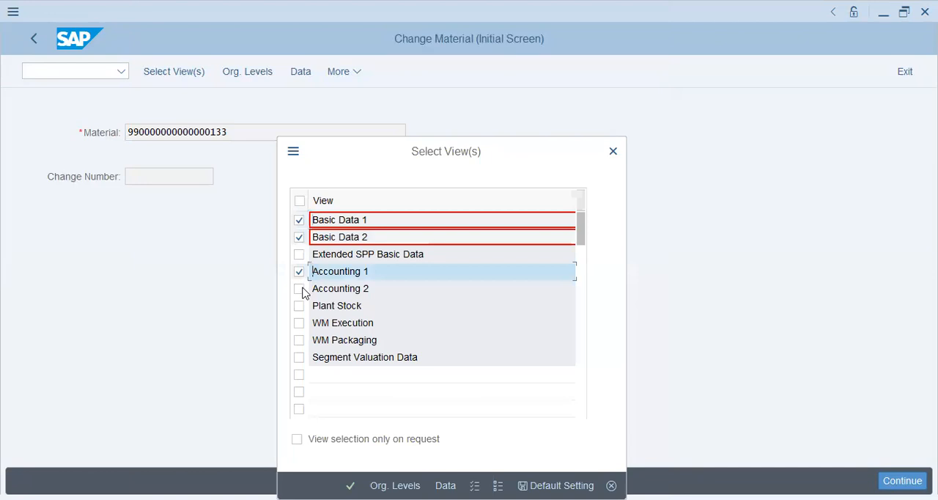
left_click(302, 290)
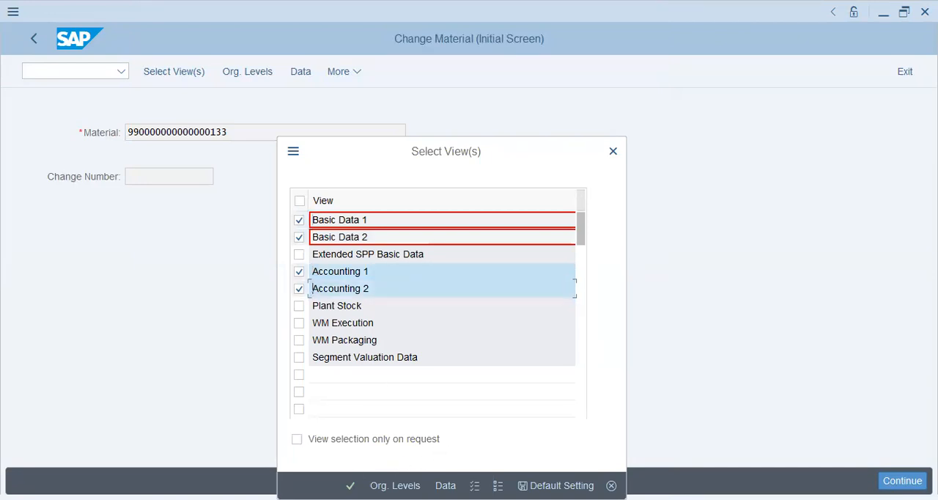
key("Return")
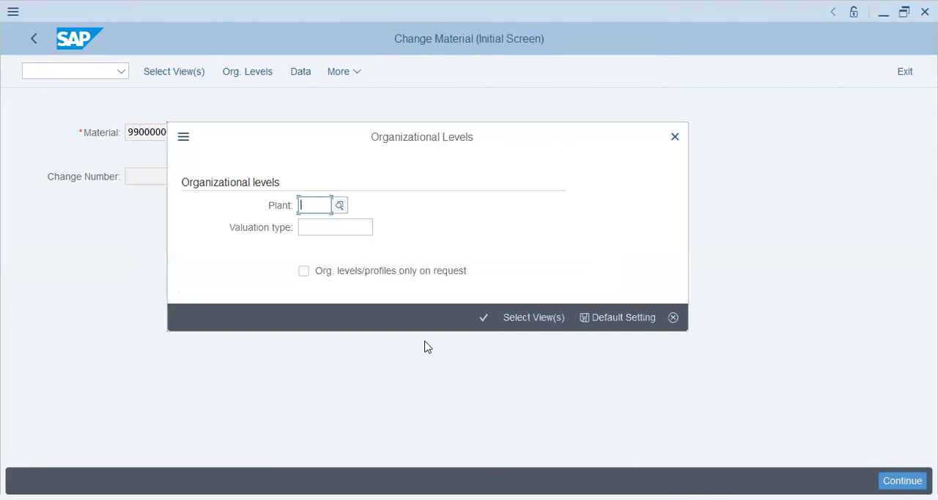
Enter plant 2022 as the organizational level and continue into the material data.
type("2022")
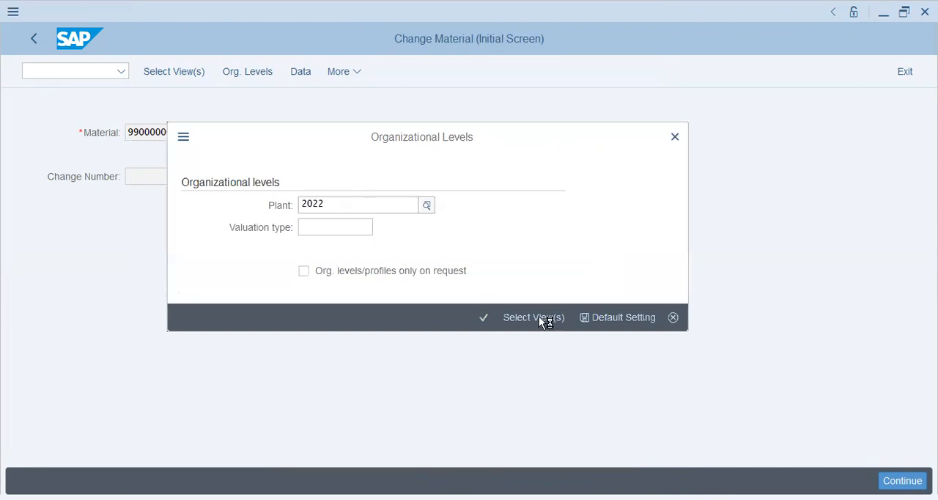
left_click(484, 320)
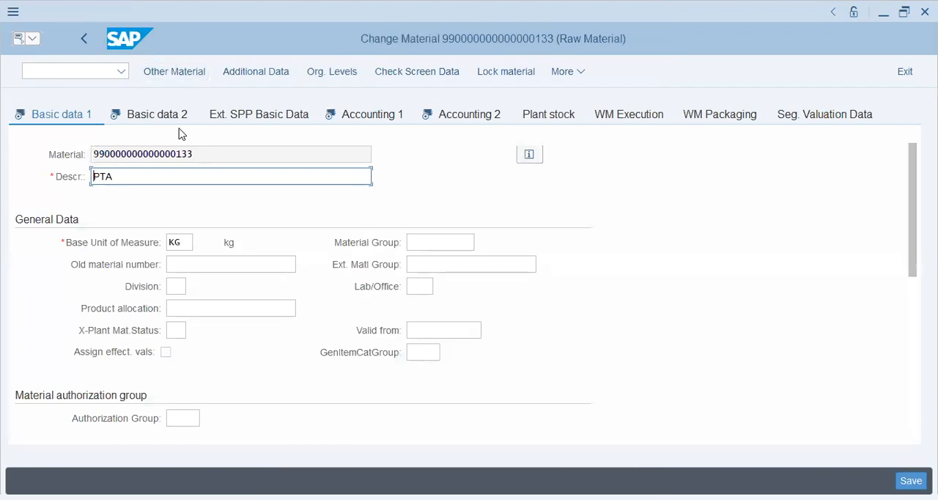
Browse the Basic data 2, Accounting 1 and Accounting 2 tabs of the material.
left_click_drag(116, 178, 88, 170)
left_click(139, 119)
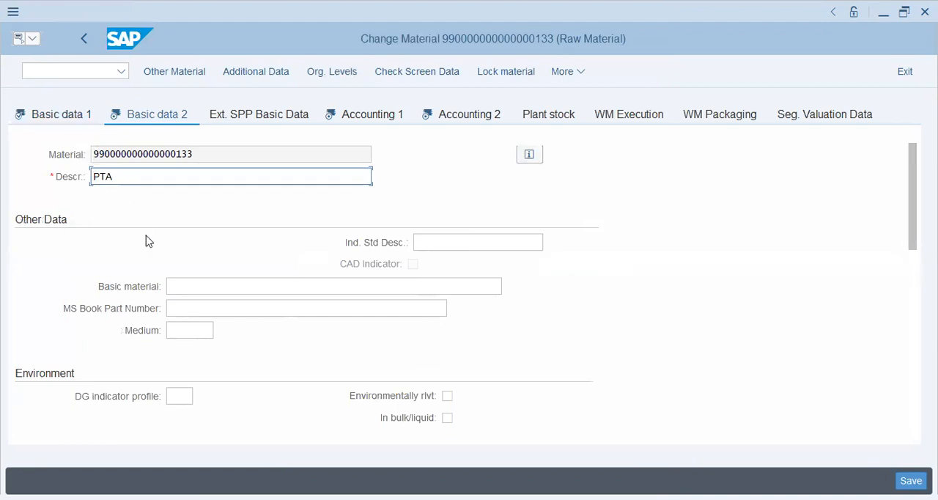
left_click(379, 112)
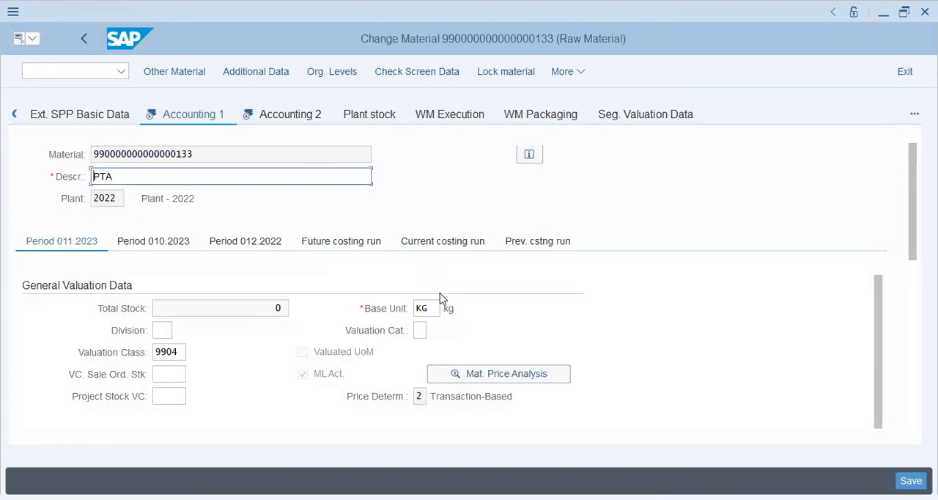
scroll(440, 298, "down", 3)
scroll(99, 291, "up", 2)
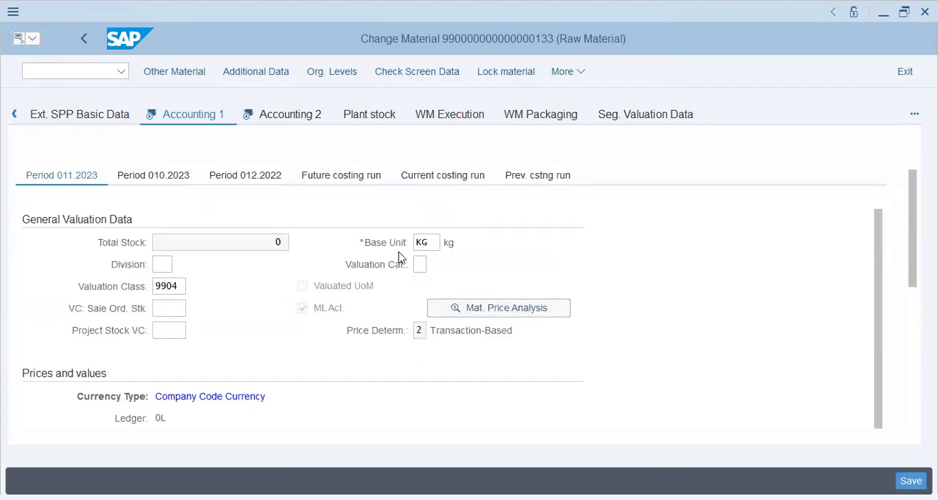
left_click(315, 122)
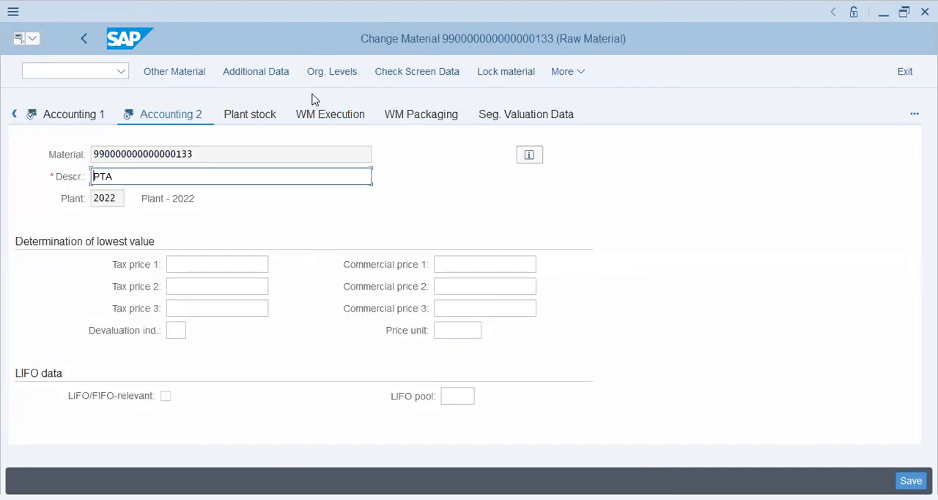
left_click(72, 114)
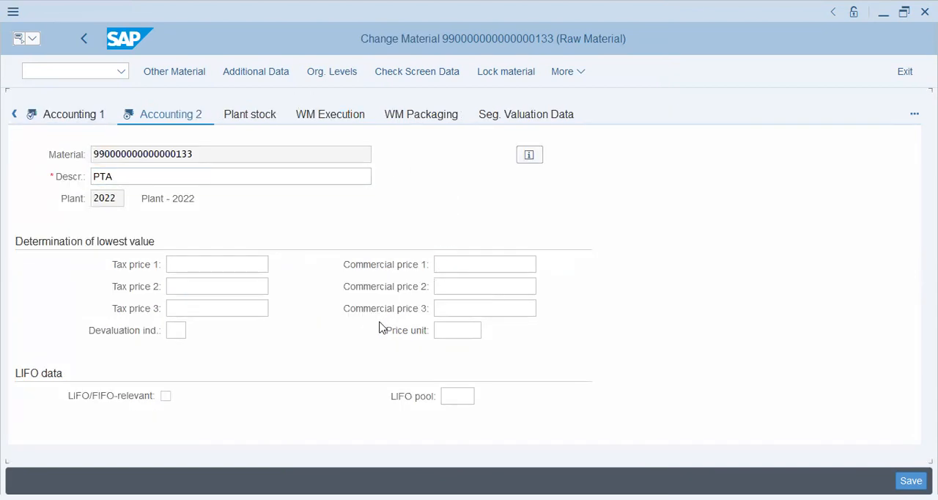
Examine the prices and values section on the Accounting 1 tab, including the per-unit and future price fields.
scroll(374, 322, "down", 5)
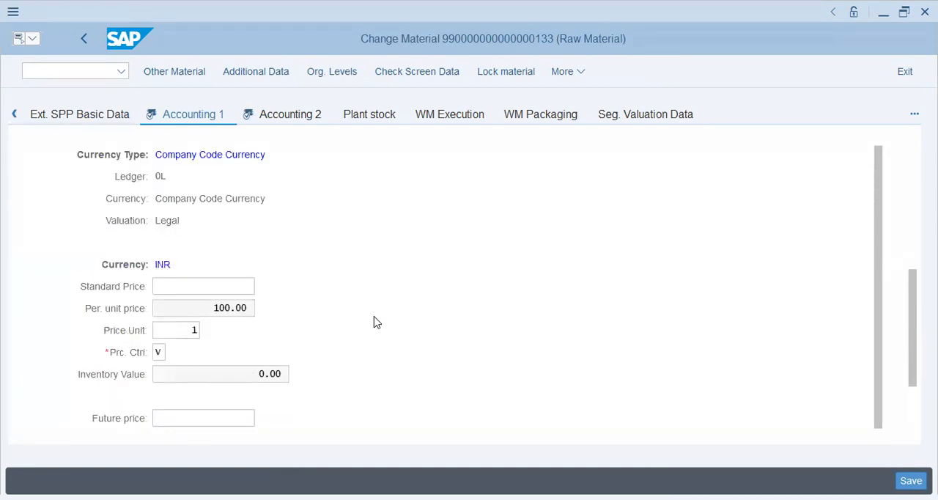
left_click_drag(214, 305, 296, 308)
scroll(599, 371, "down", 3)
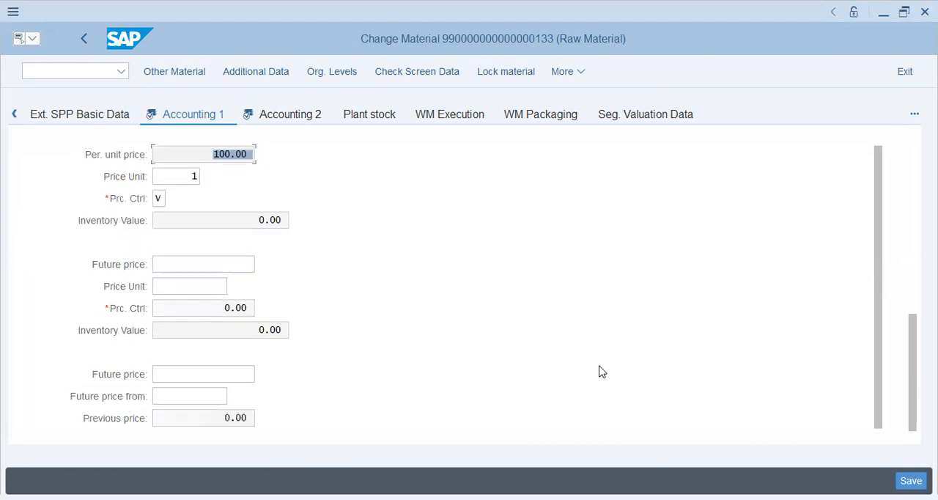
scroll(599, 372, "up", 6)
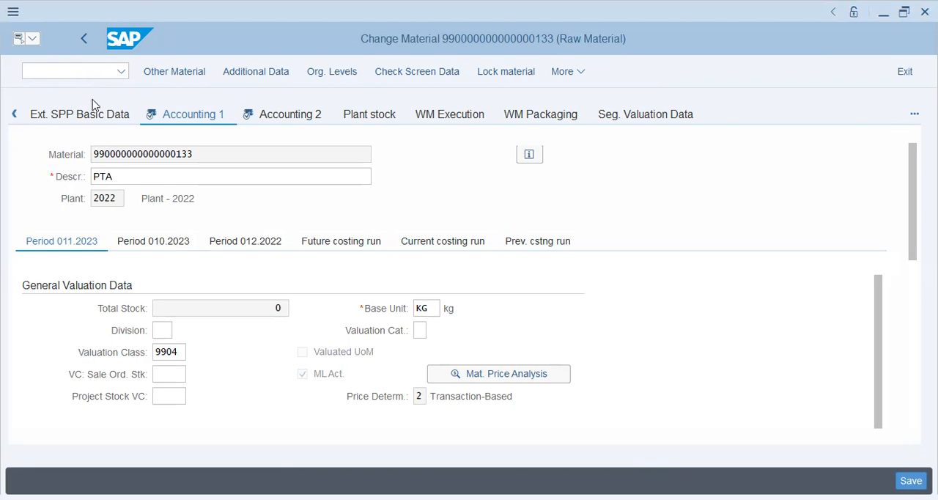
right_click(183, 138)
left_click(696, 212)
scroll(235, 278, "down", 10)
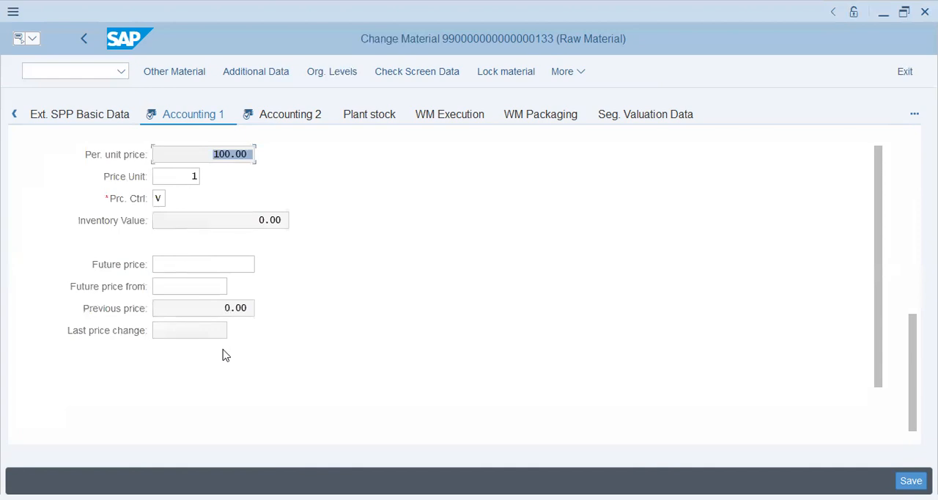
left_click(245, 263)
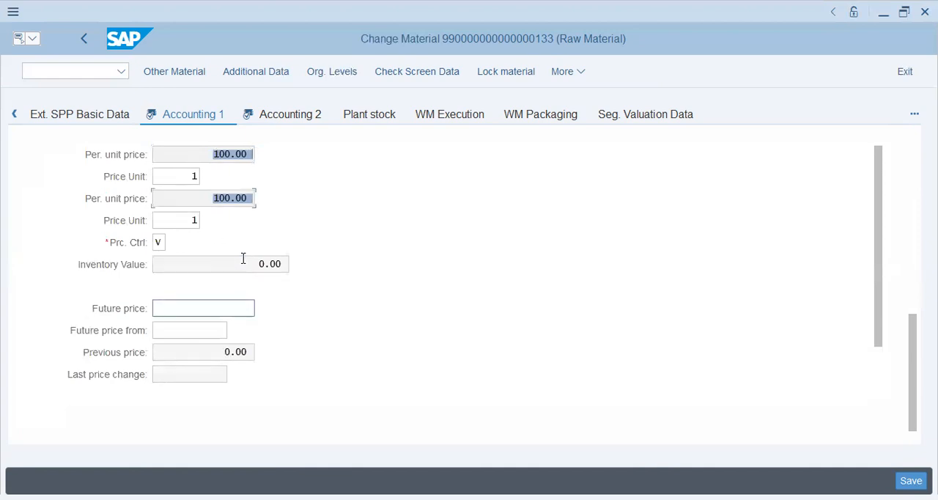
scroll(243, 258, "up", 5)
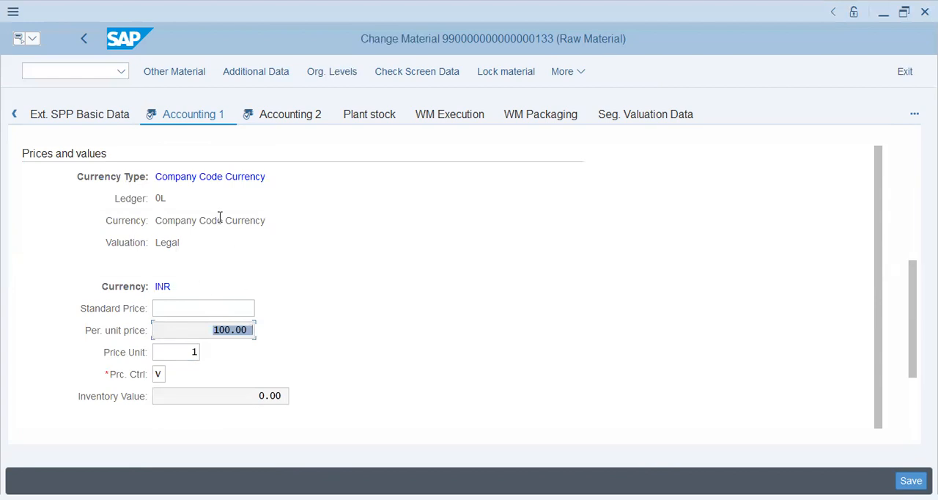
scroll(220, 217, "up", 10)
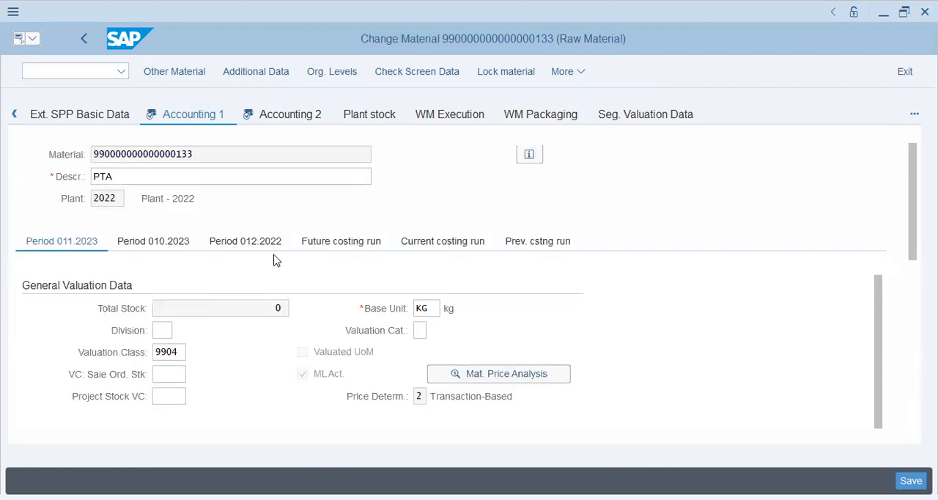
Leave the material data and reopen the Change Material (mm02) initial screen.
left_click(82, 39)
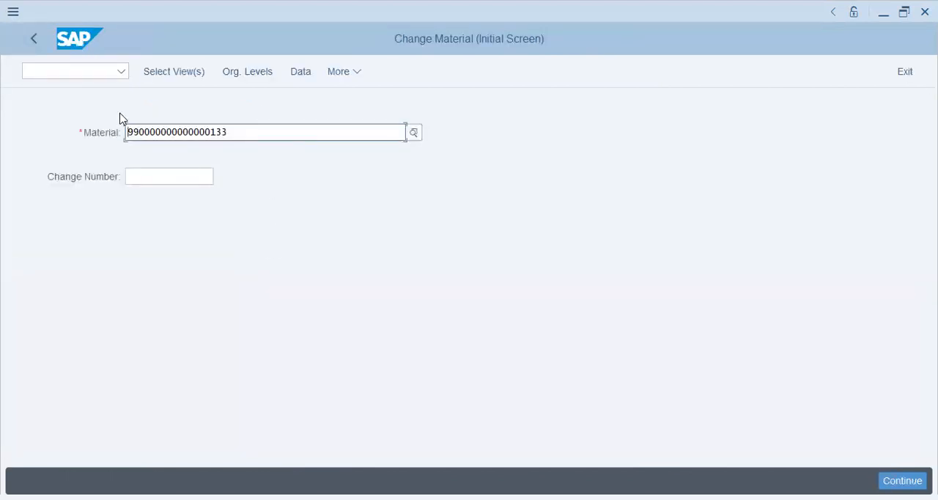
left_click(35, 39)
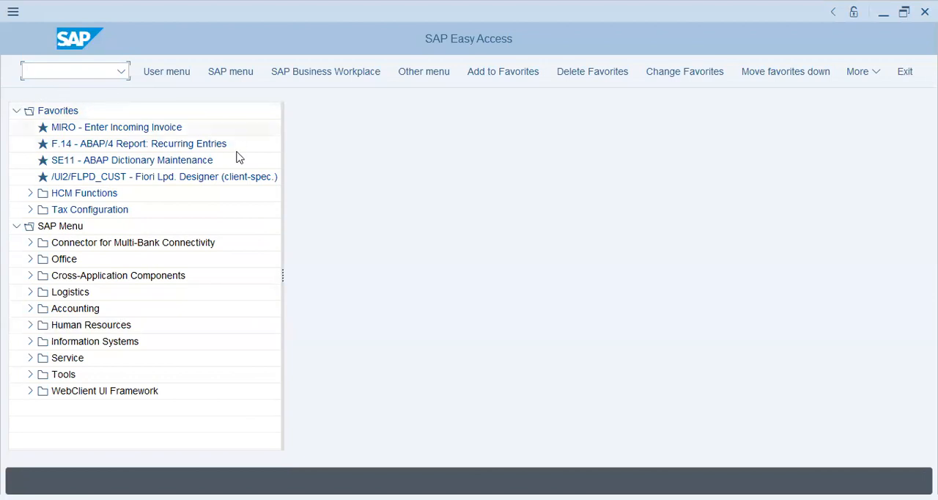
type("mm02")
key("Return")
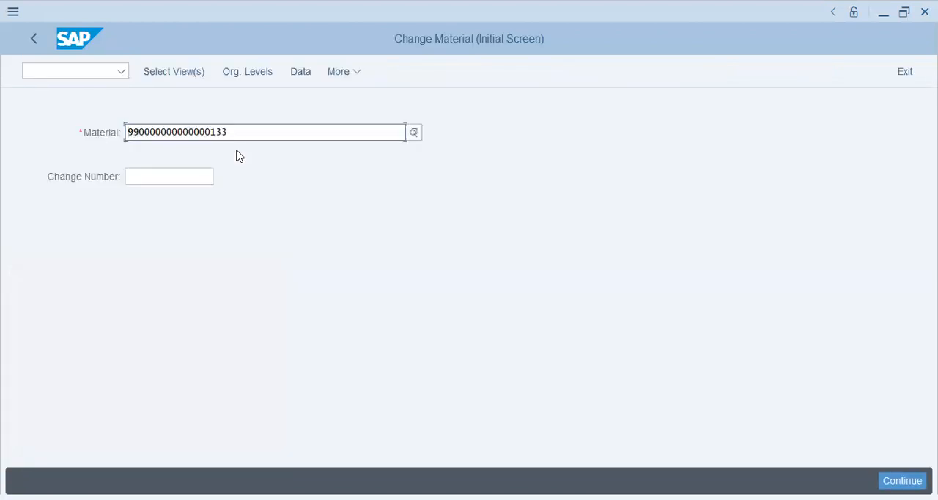
left_click(176, 76)
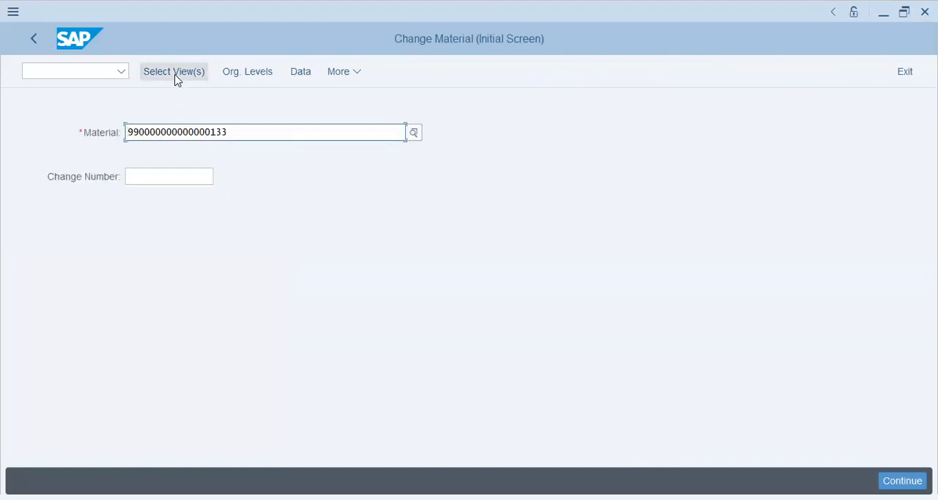
Search materials by the description PET and close the results list without choosing one.
left_click(414, 137)
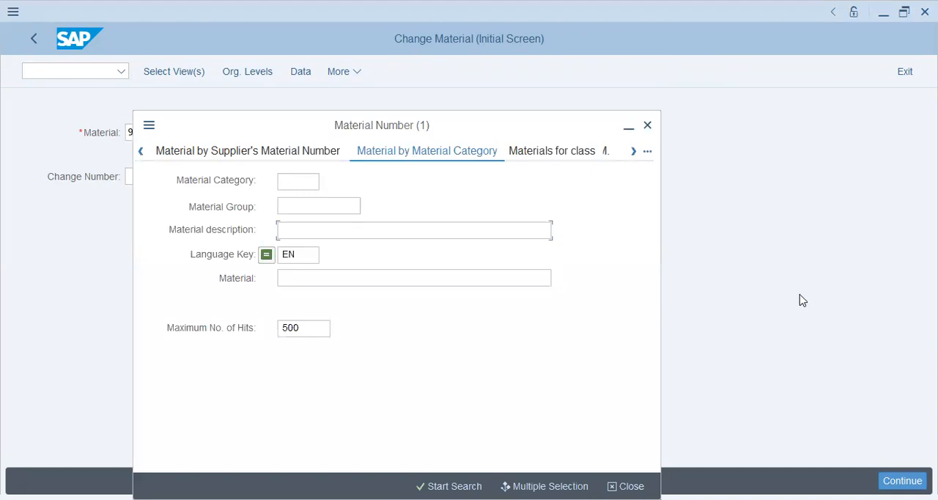
type("PET")
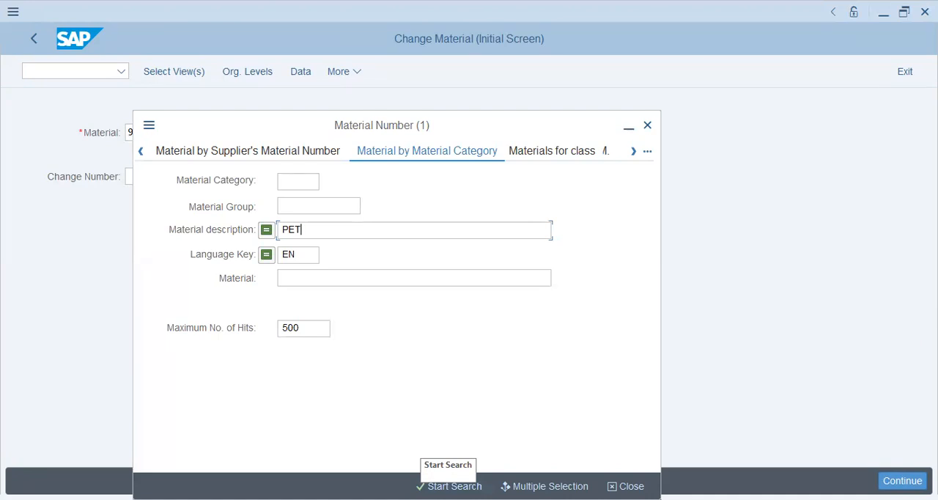
left_click(431, 483)
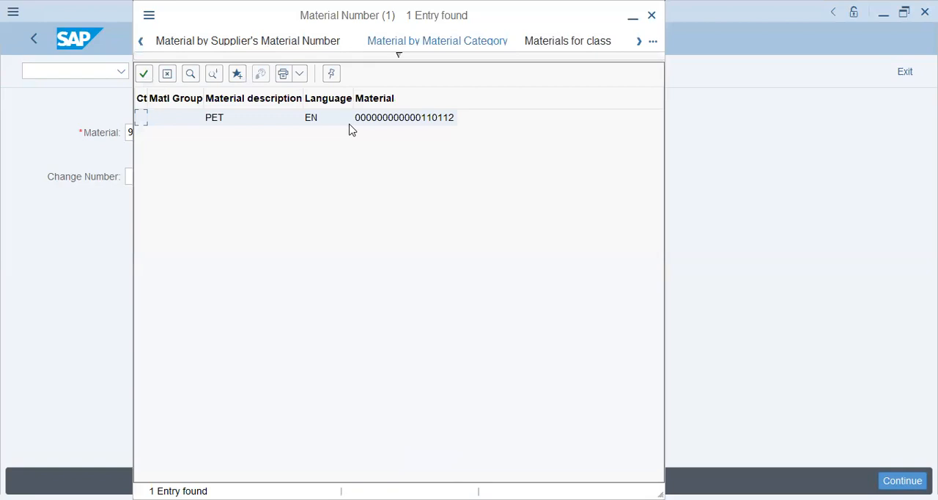
left_click(142, 42)
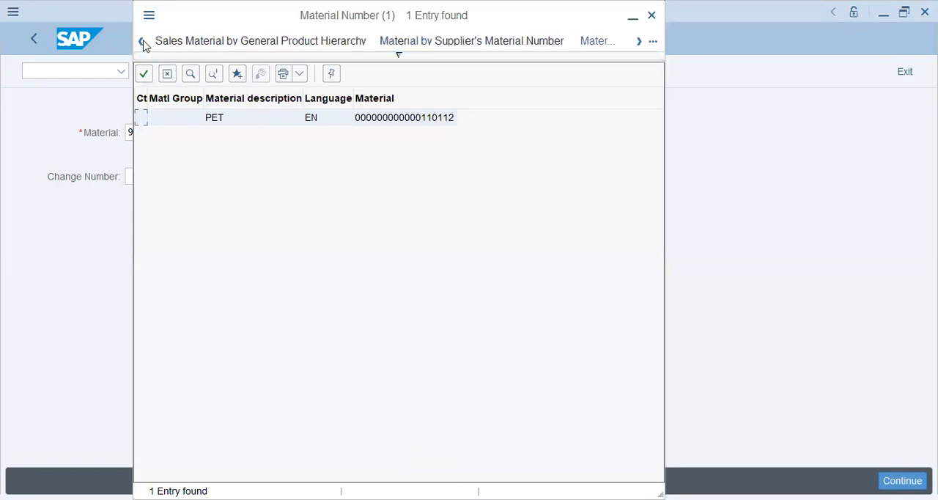
left_click(167, 74)
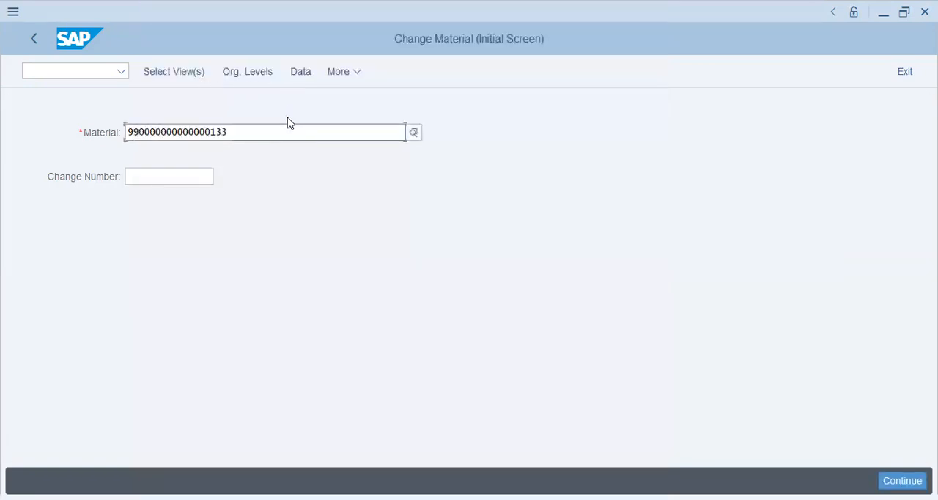
Open the material search help and start a search without any selection criteria.
left_click(415, 134)
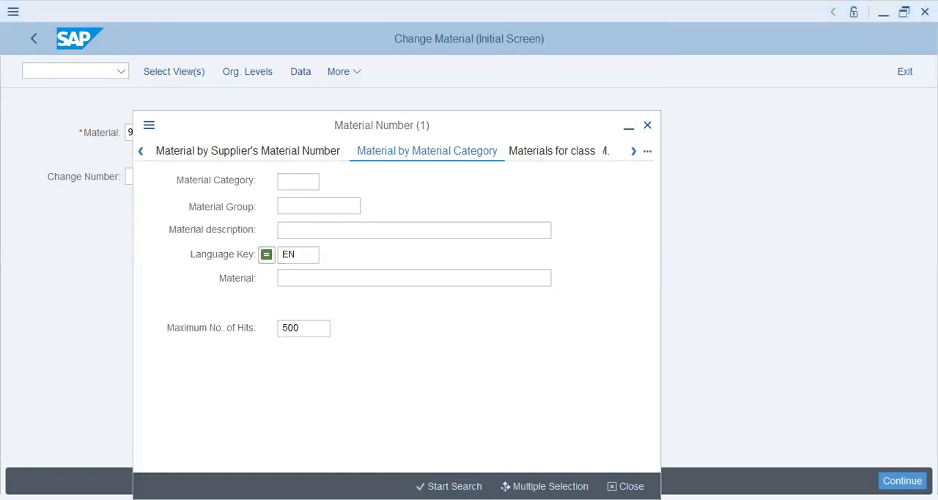
left_click(513, 421)
left_click(455, 484)
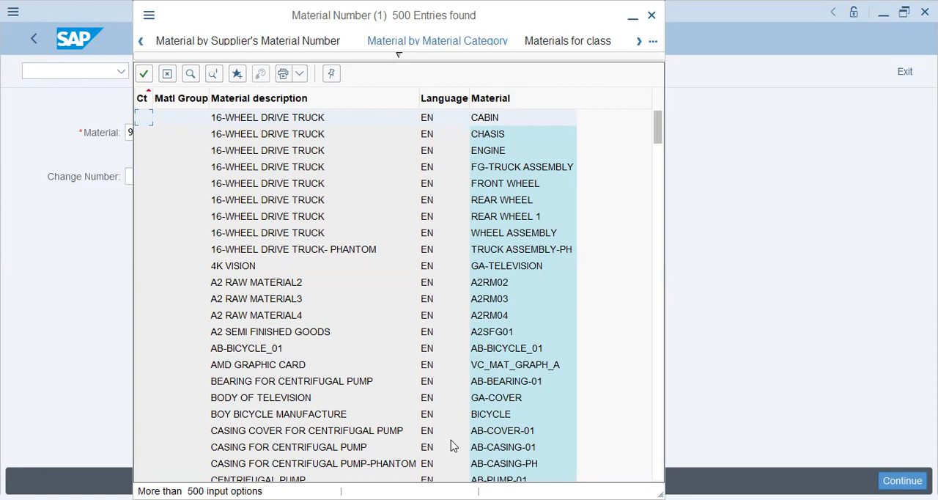
Search the hit list for PET and close the list without choosing an entry.
left_click(190, 73)
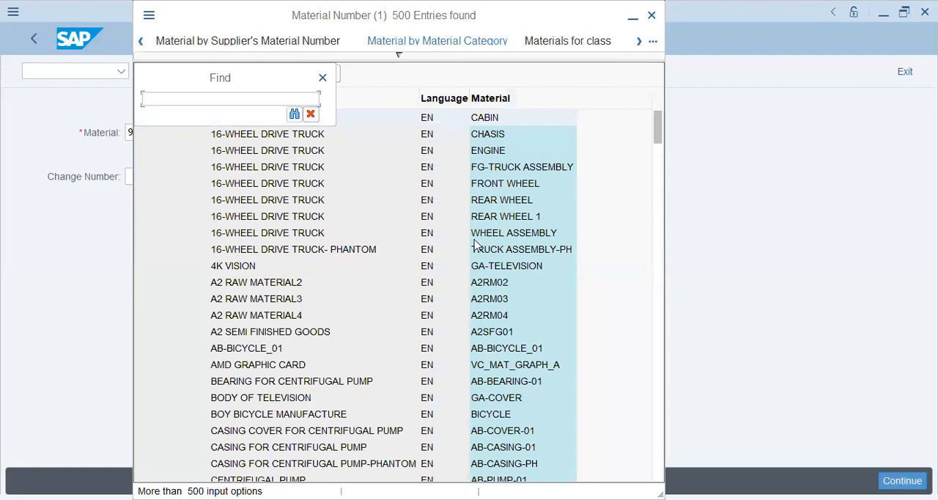
type("pet")
key("Return")
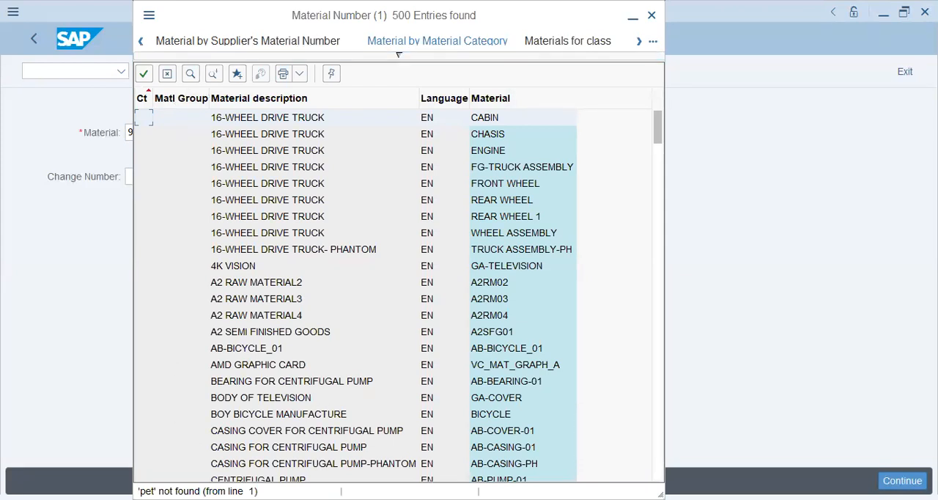
left_click(191, 74)
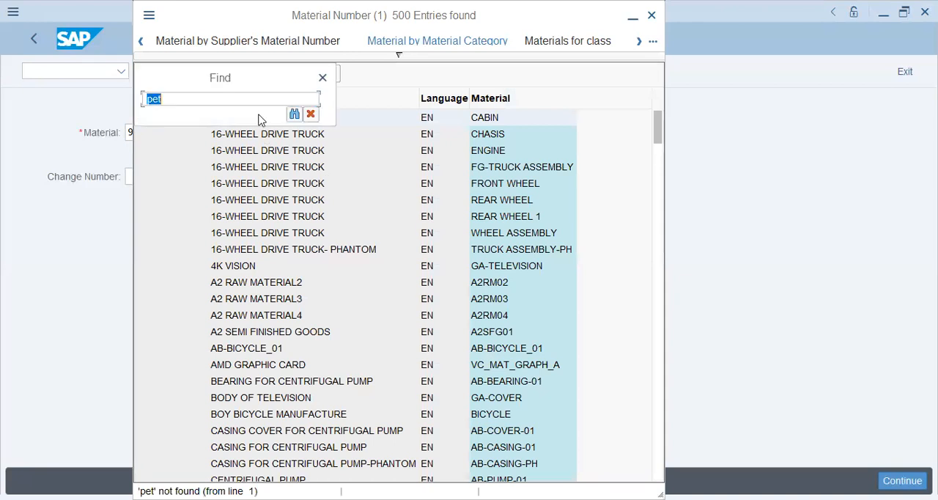
type("PET")
key("Return")
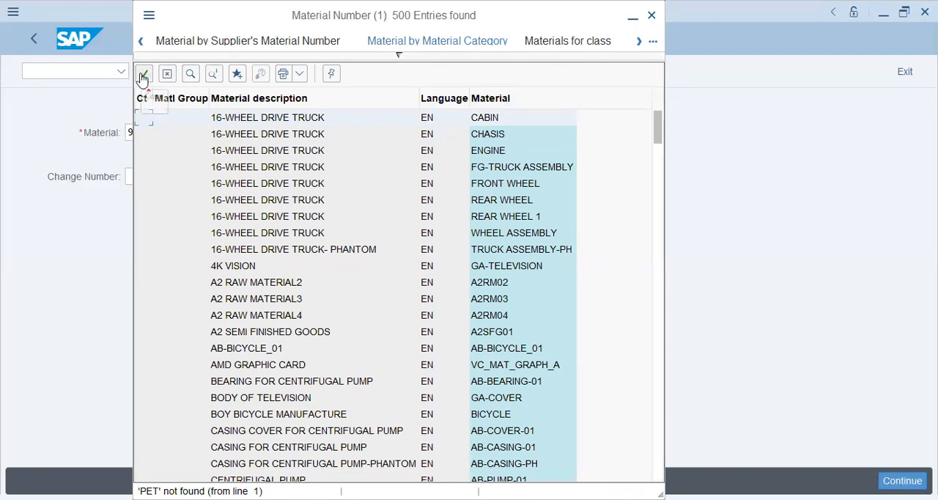
left_click(141, 41)
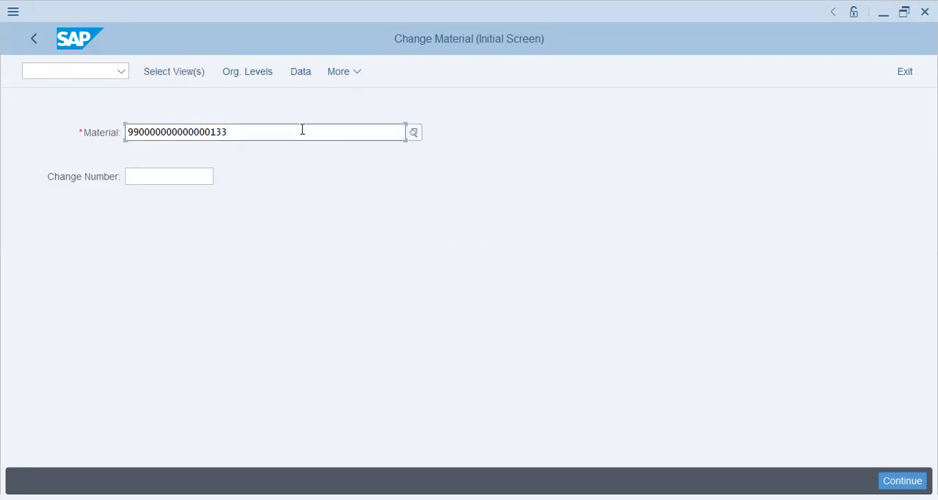
Search materials by the description PET and select the matching material.
left_click(414, 133)
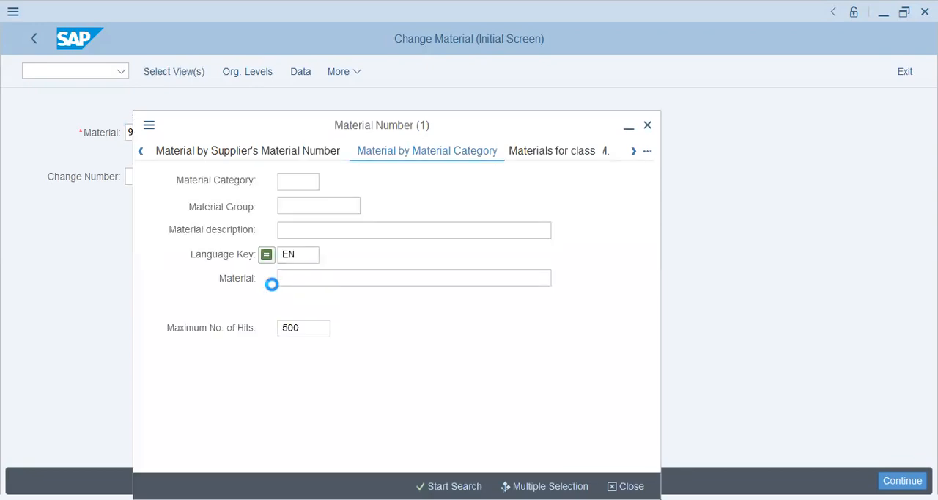
left_click(308, 233)
type("PET")
left_click(443, 484)
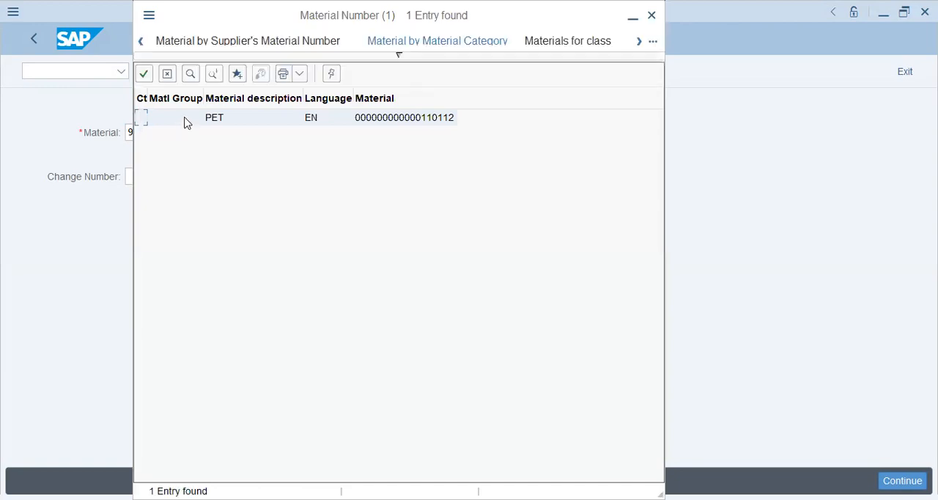
left_click(183, 118)
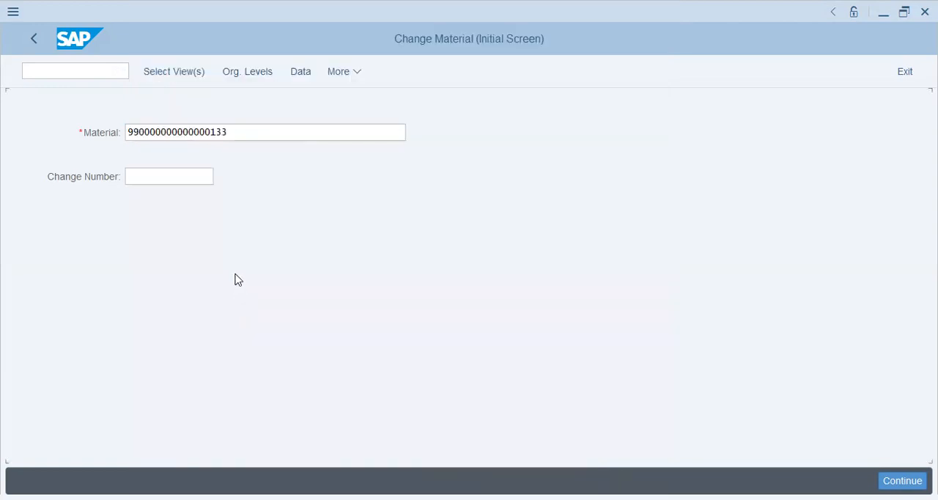
Open the Basic Data 1, Basic Data 2, Accounting 1 and Accounting 2 views for plant 2022.
key("Return")
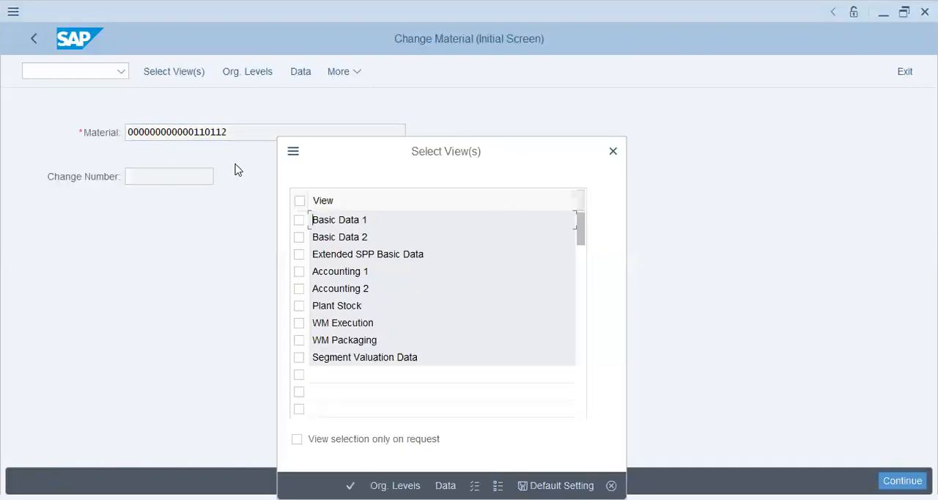
left_click(299, 220)
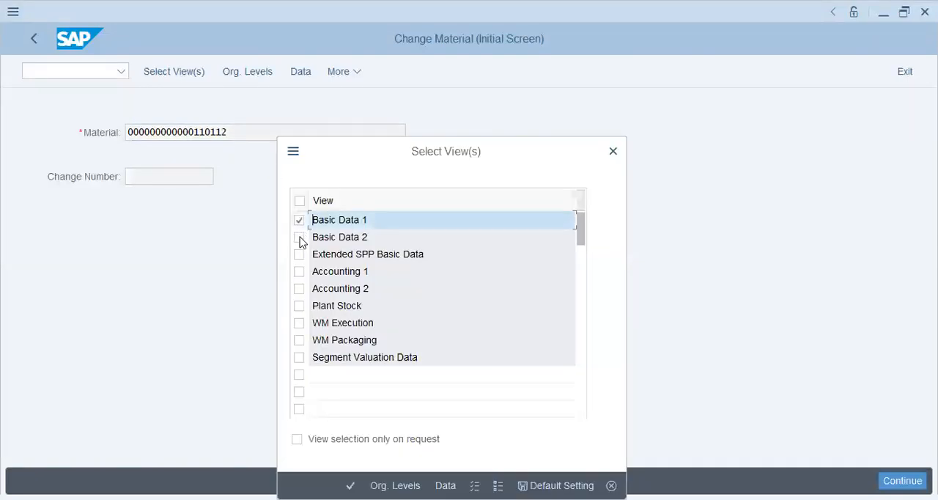
left_click(299, 237)
left_click(299, 271)
left_click(300, 288)
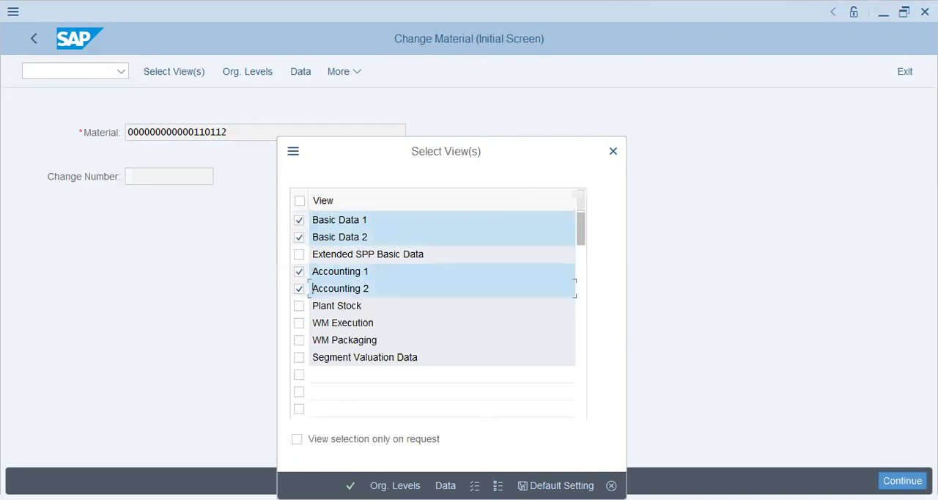
key("Return")
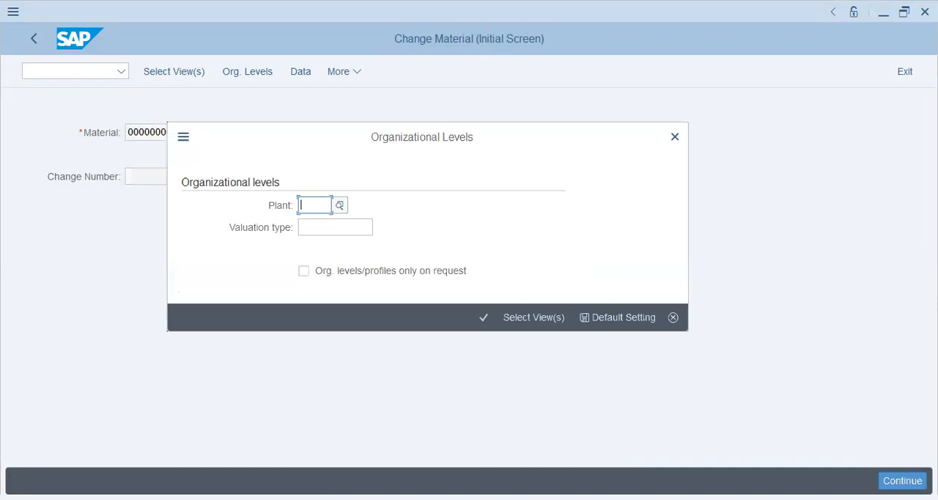
type("2022")
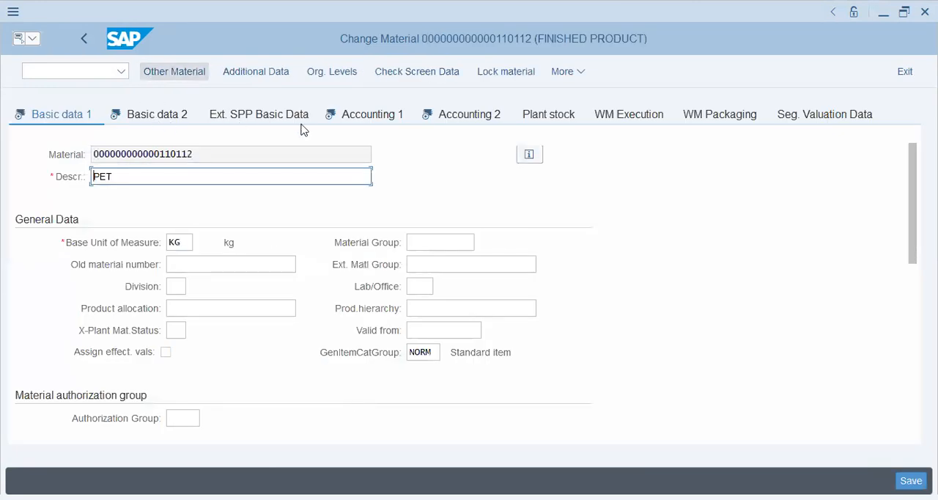
Examine the current valuation section on the Accounting 1 tab, including price control and standard price.
left_click(351, 122)
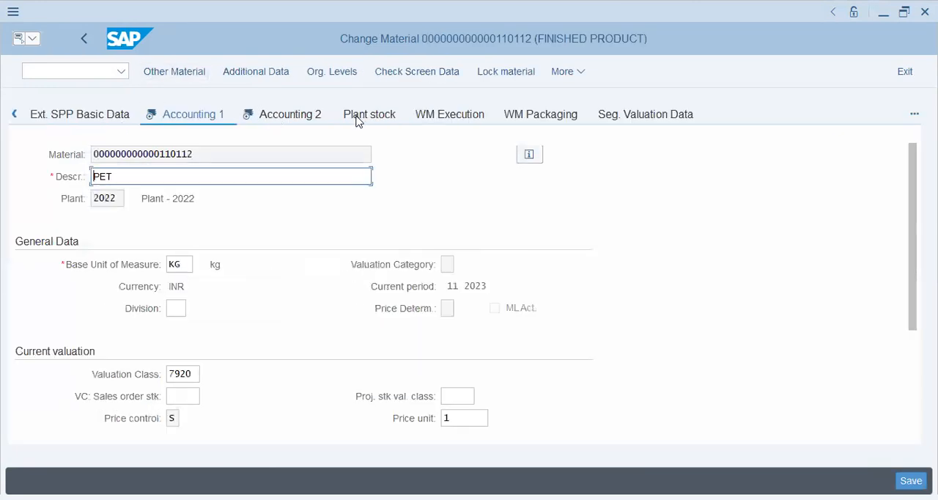
scroll(335, 291, "down", 3)
left_click(172, 264)
key("F4")
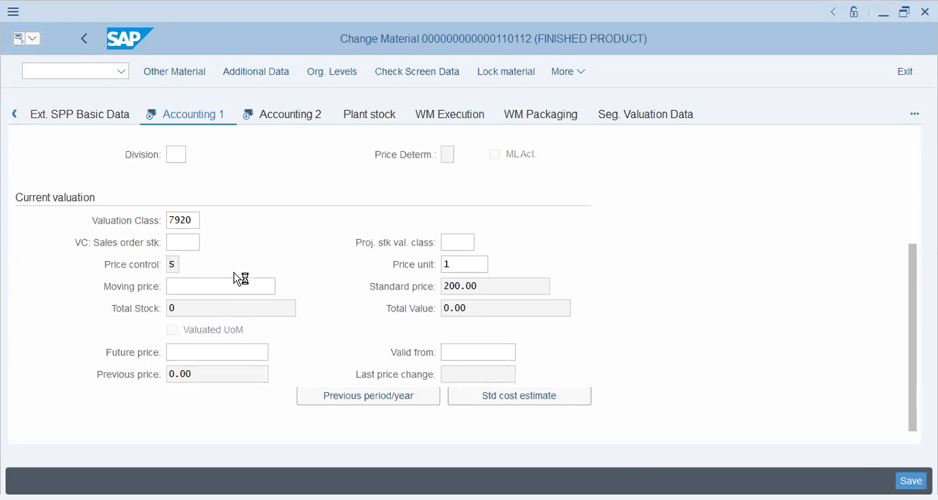
left_click(14, 190)
left_click(151, 194)
left_click(465, 262)
left_click(565, 395)
key("alt+Tab")
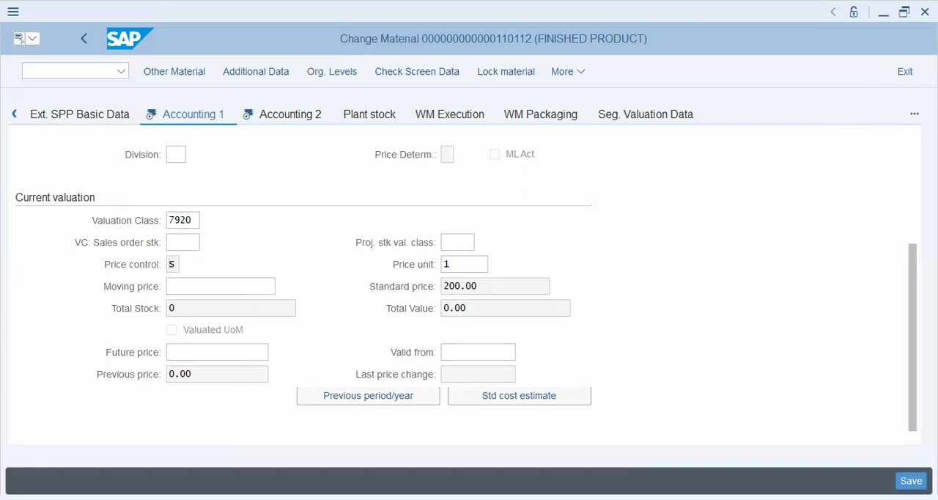
left_click(696, 422)
left_click(172, 341)
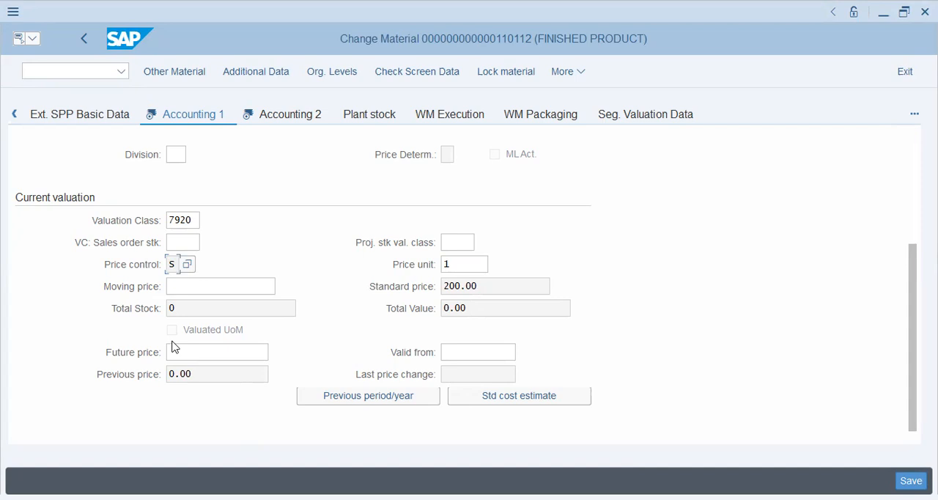
Browse back through the tabs to Basic data 1 and Basic data 2.
left_click(14, 114)
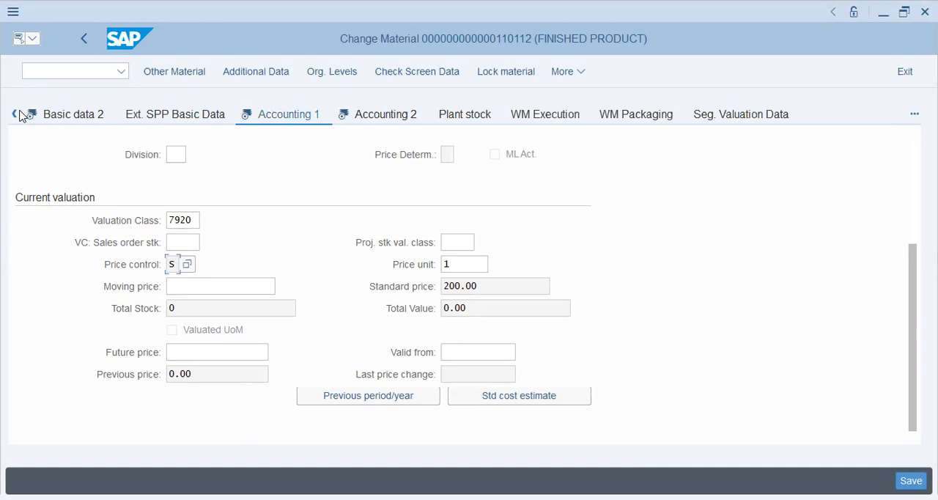
left_click(15, 114)
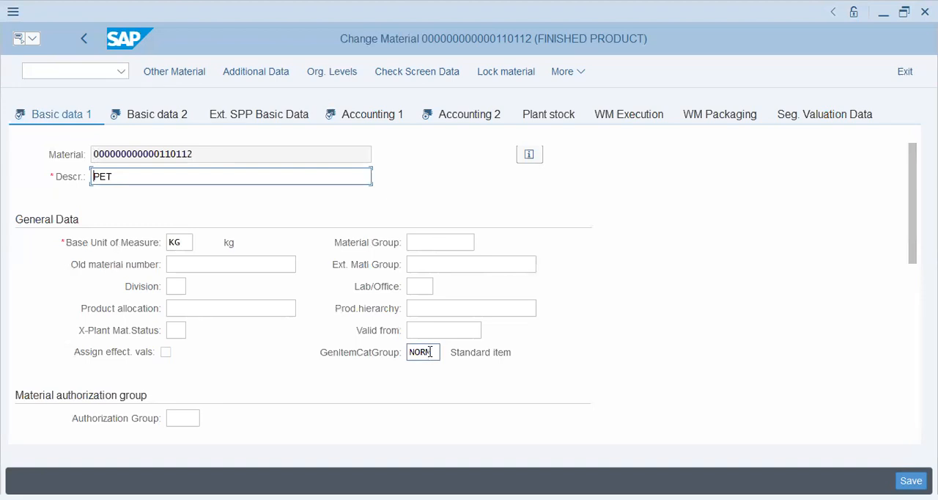
left_click_drag(429, 354, 377, 357)
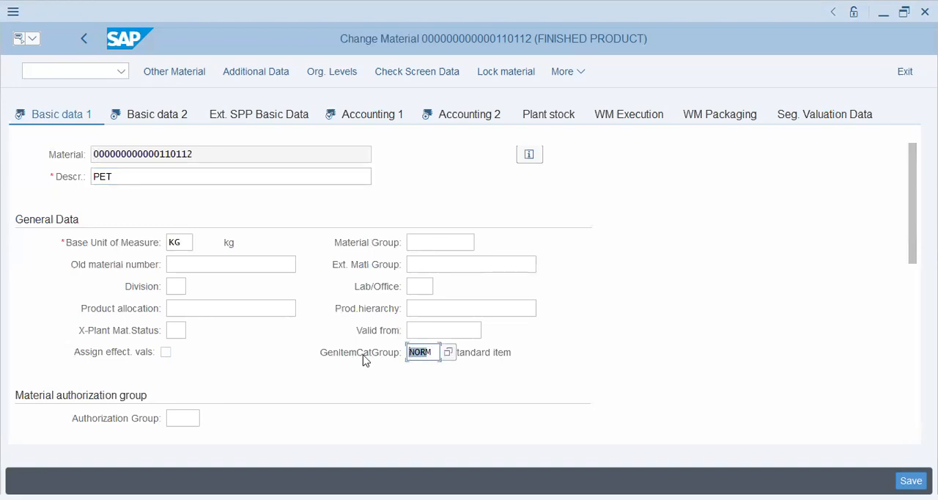
left_click(153, 117)
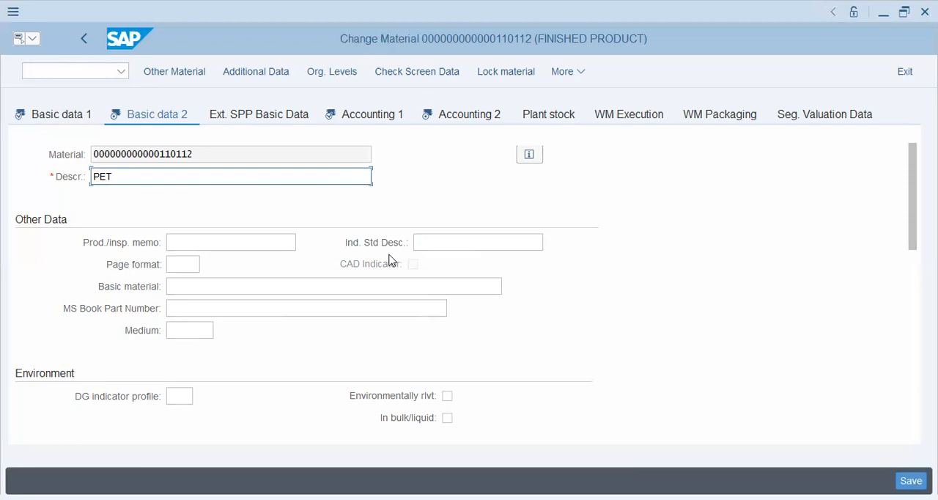
Leave the material data and return to the SAP Easy Access menu.
left_click(86, 39)
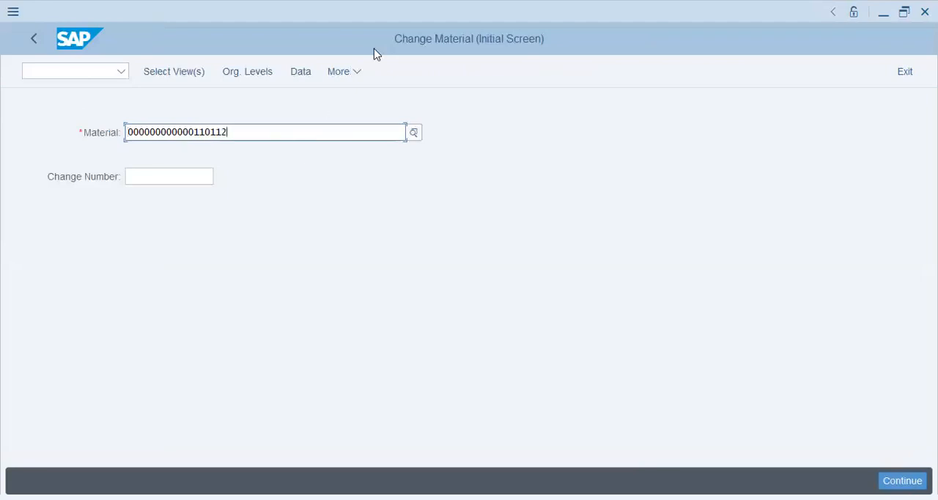
left_click(360, 73)
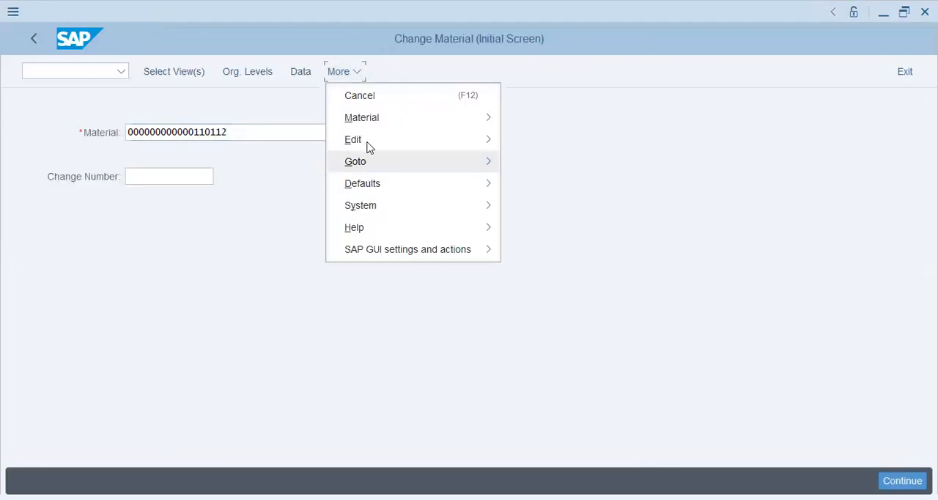
left_click(229, 43)
left_click(39, 41)
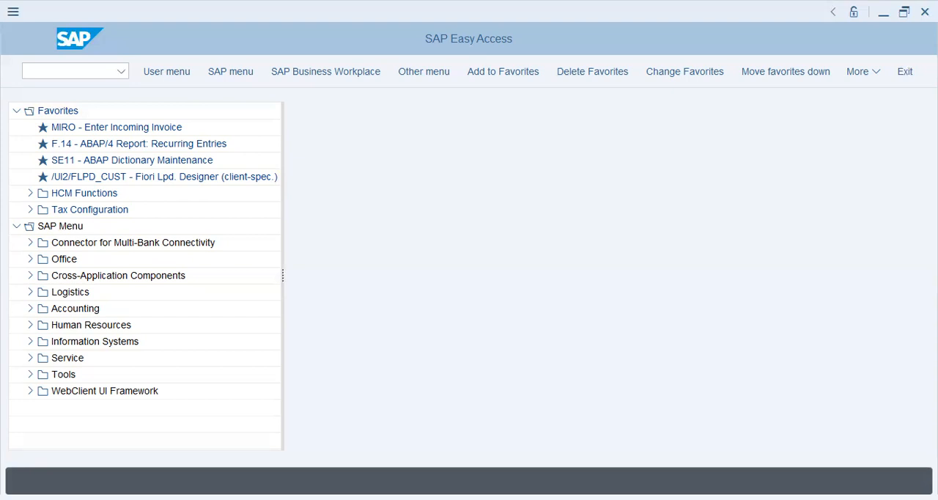
Start transaction CS01 to create a material BOM.
left_click(47, 72)
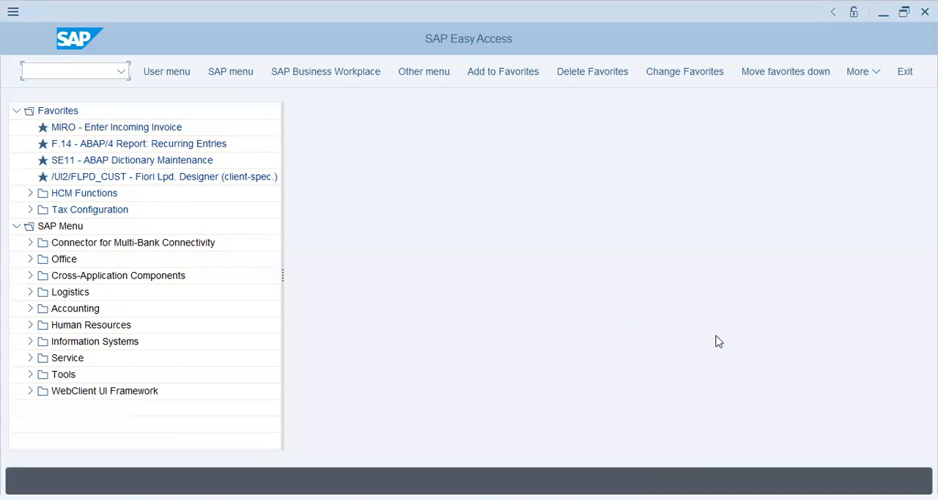
type("CS01")
key("Return")
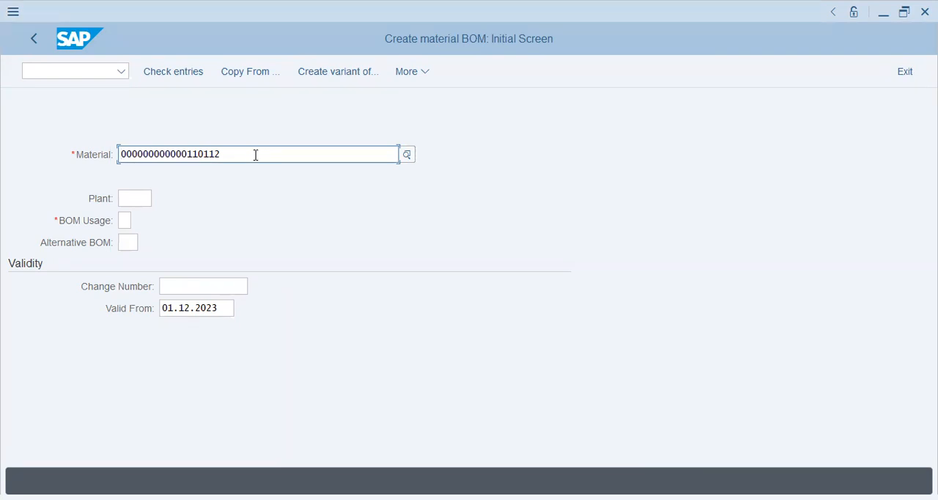
Try searching materials by the description hmd and close the search help.
left_click(407, 155)
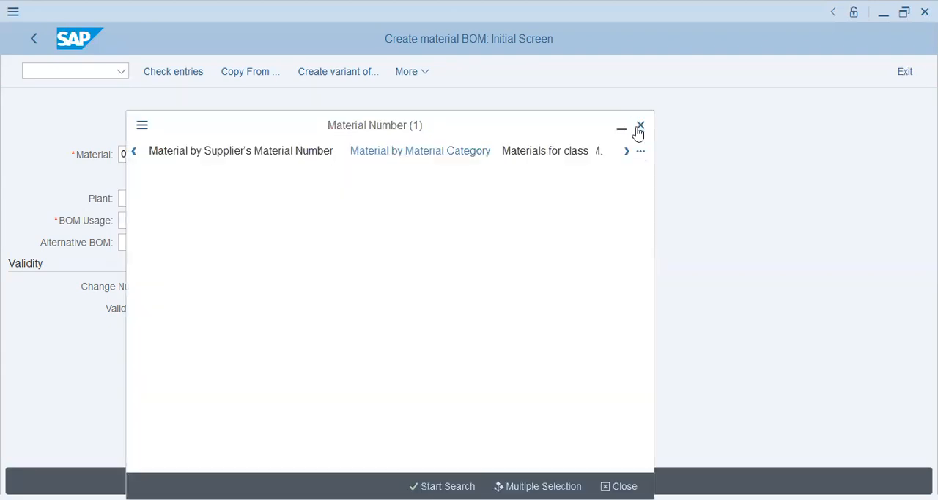
left_click(636, 126)
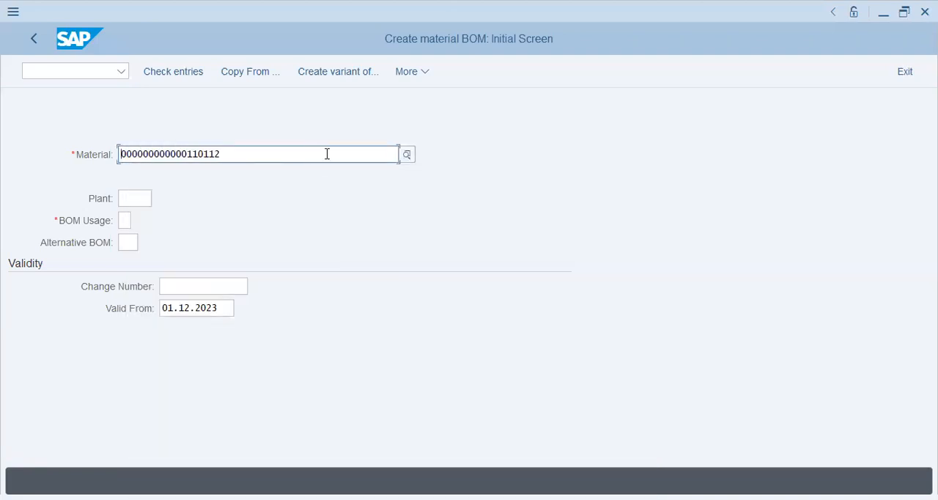
left_click(408, 161)
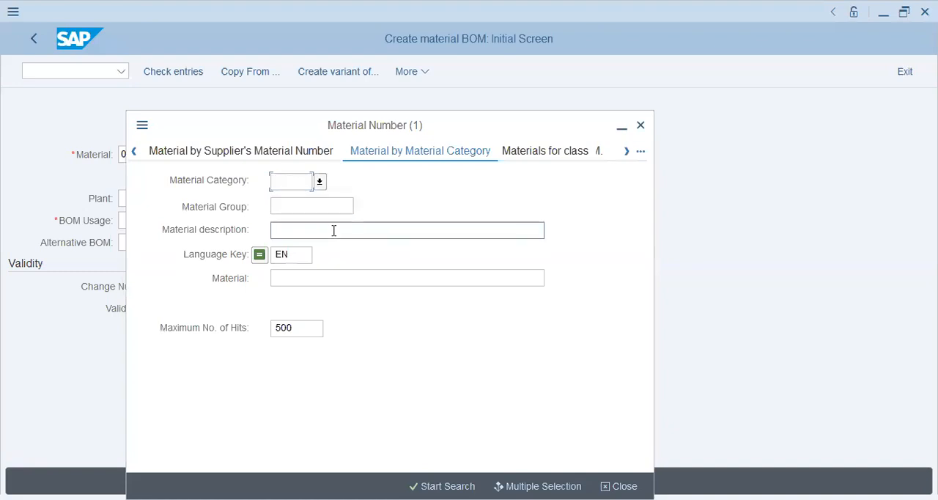
left_click(396, 232)
type("m")
key("BackSpace")
type("md")
key("BackSpace")
key("BackSpace")
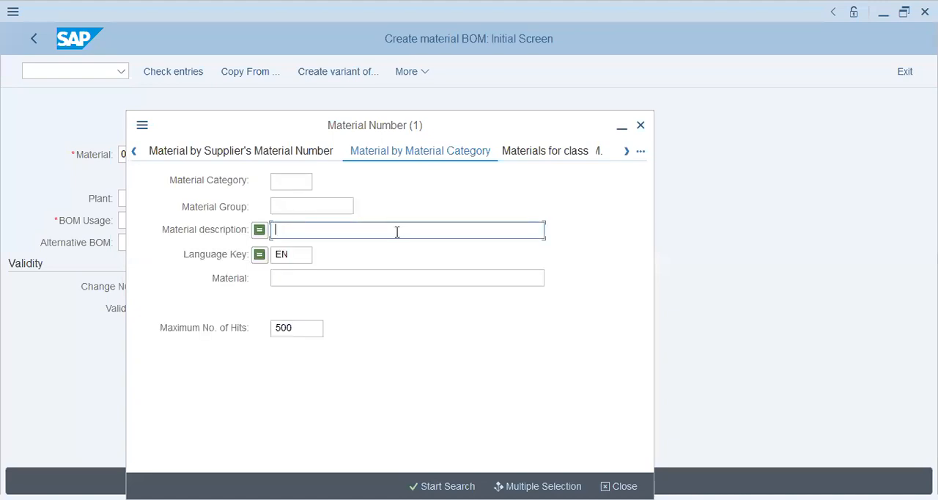
type("hmd")
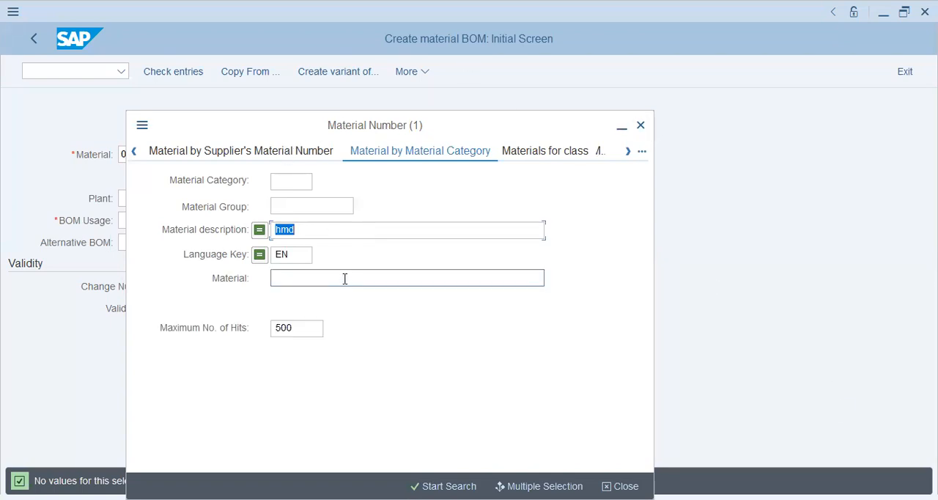
left_click(641, 129)
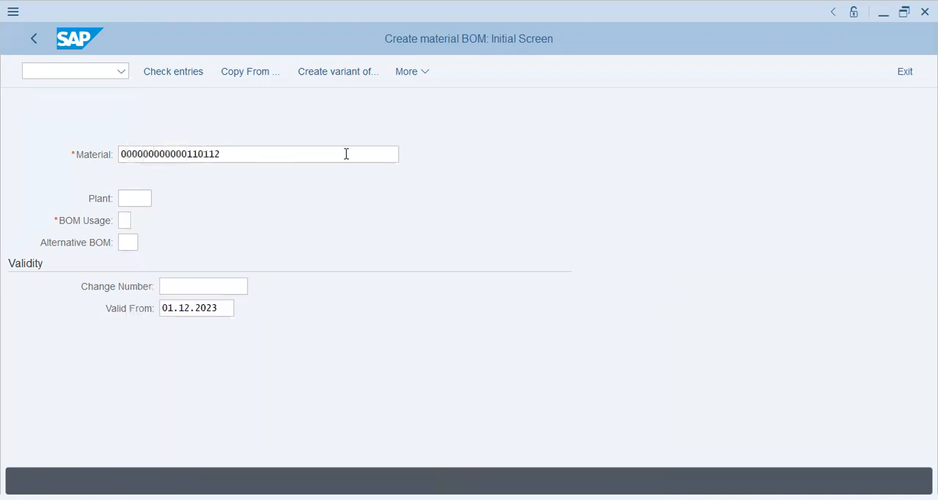
Reopen the material search help and search by the description PET.
left_click(346, 154)
left_click(411, 155)
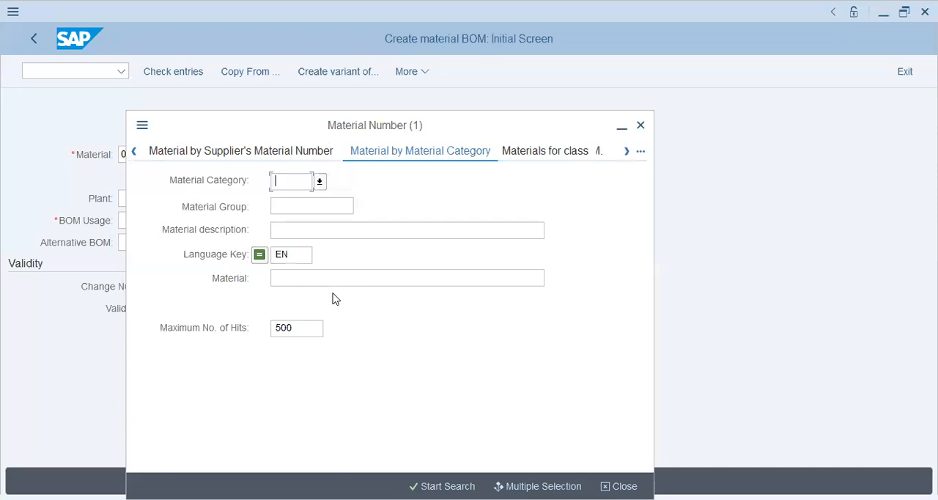
left_click(373, 234)
type("PET")
key("Return")
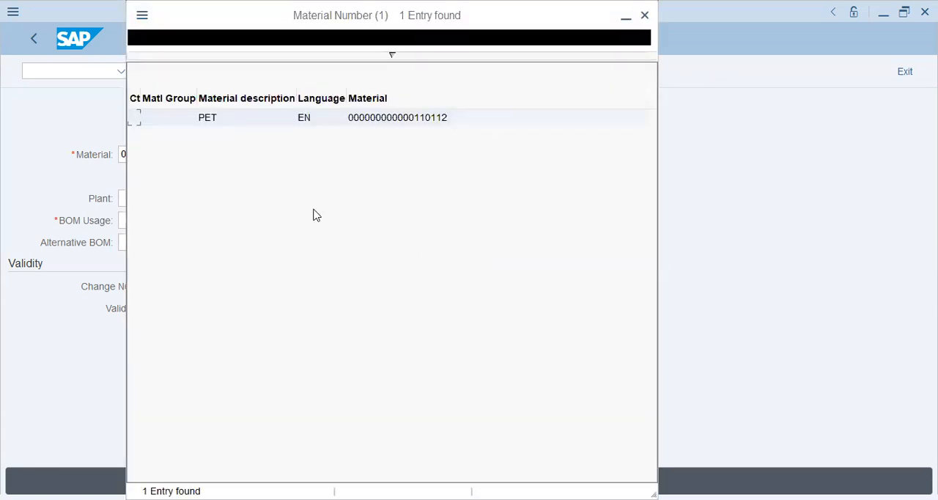
Pick the PET material from the search results and enter plant 2022.
key("Return")
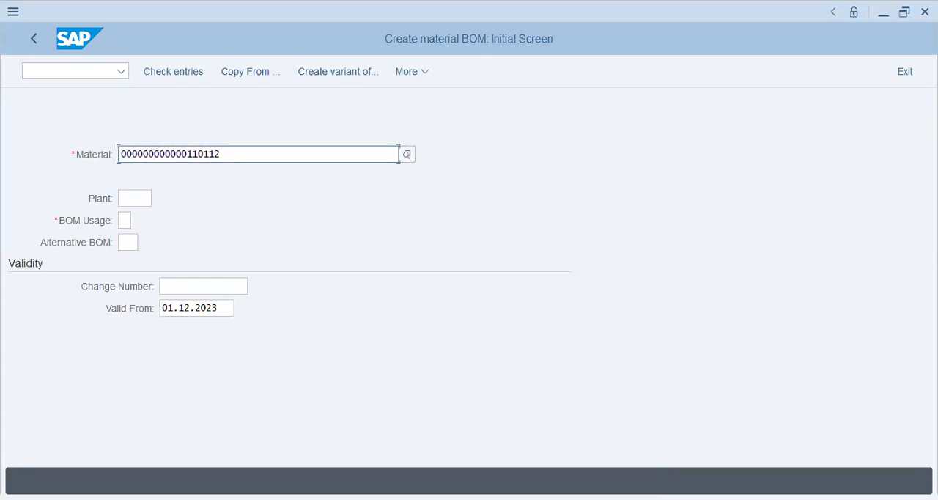
left_click(143, 196)
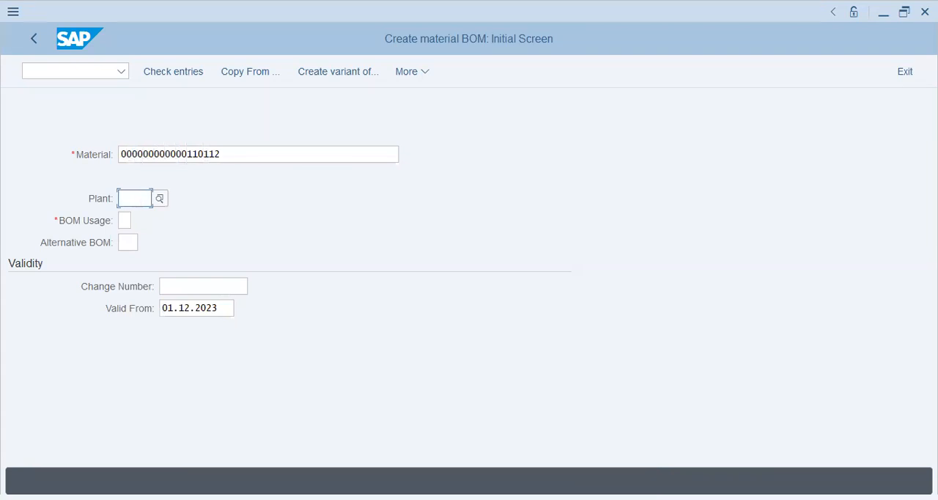
type("2022")
key("Return")
Set the BOM usage to 1 Production from the usage list and continue to the item overview.
left_click(184, 292)
left_click(193, 313)
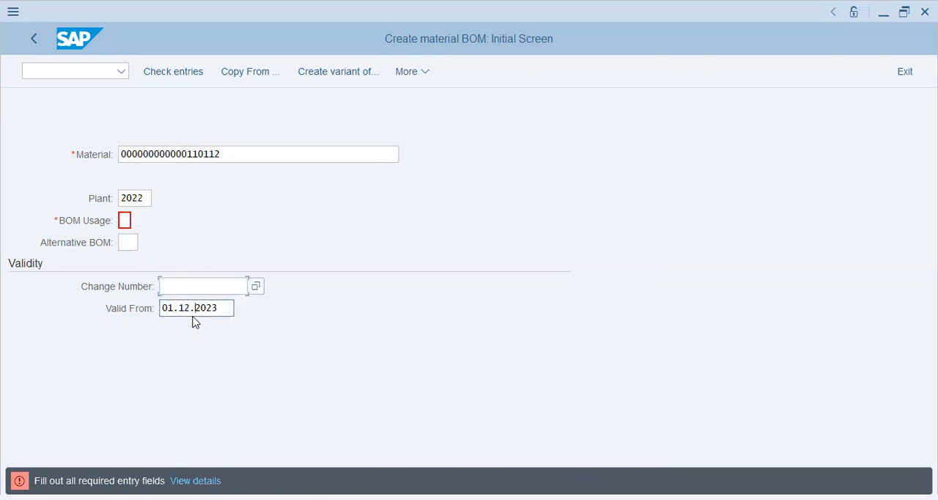
left_click(124, 220)
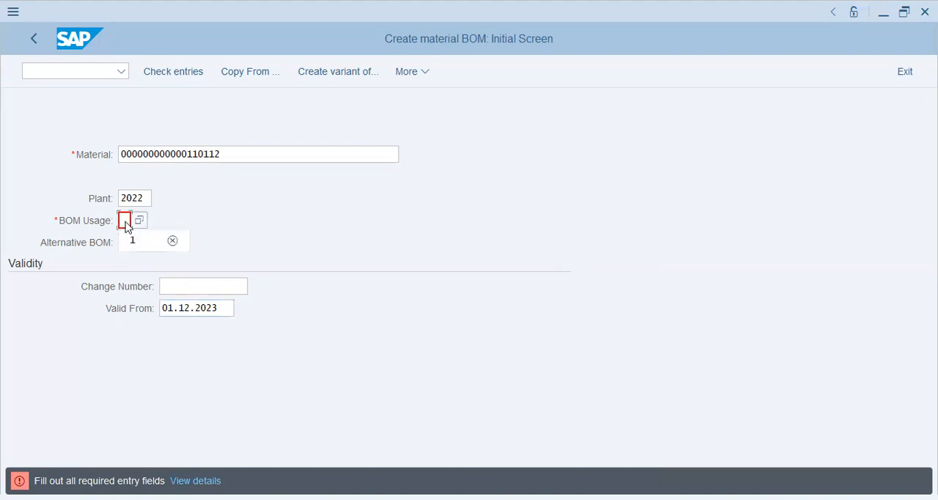
left_click(136, 223)
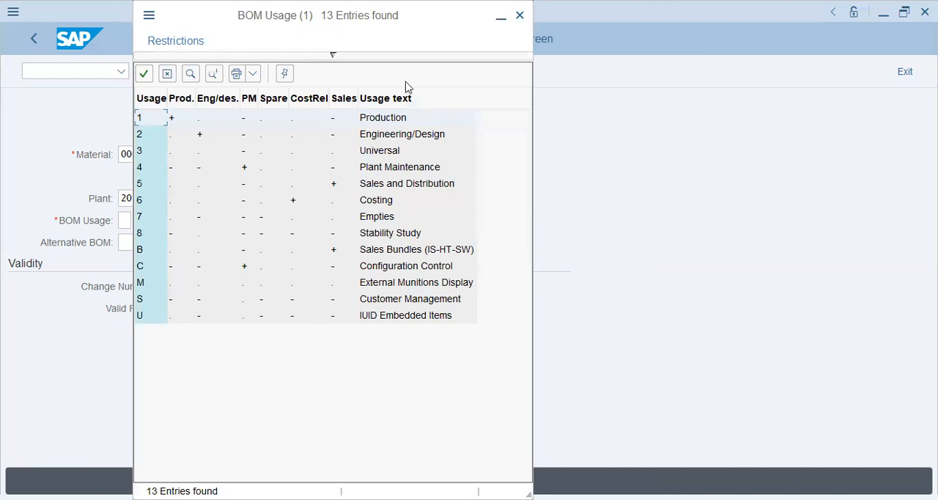
left_click_drag(182, 18, 414, 75)
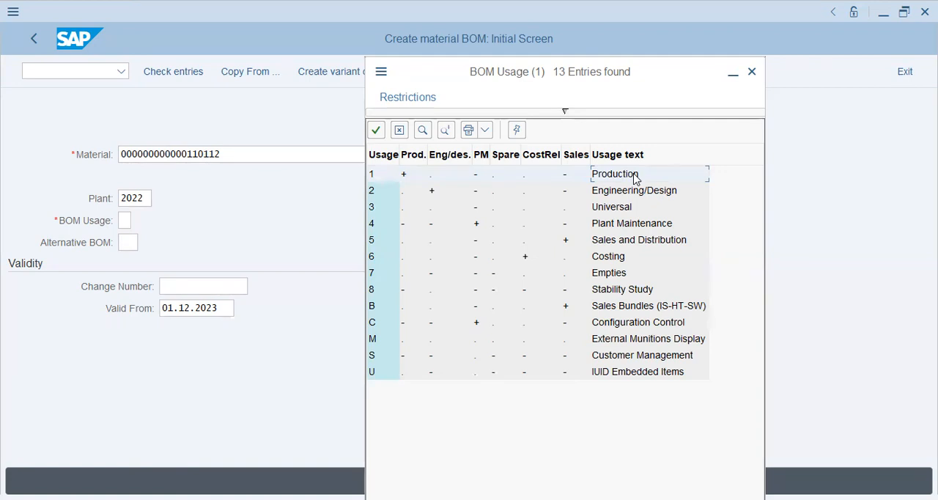
left_click(634, 174)
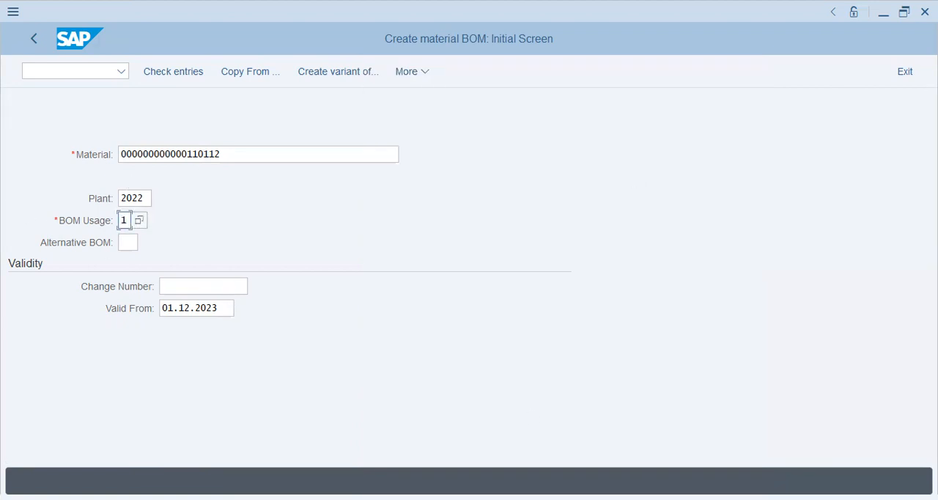
key("Return")
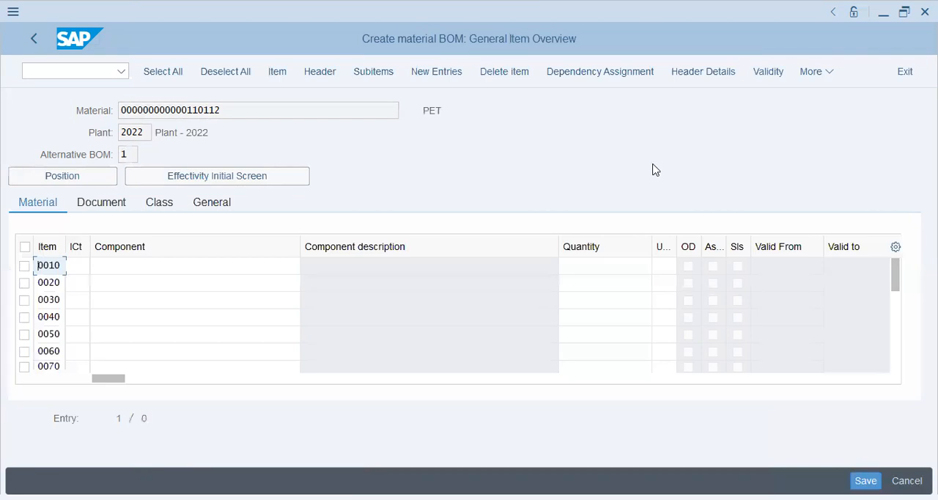
Open the BOM header overview and search the BOM group help, closing it without choosing a group.
left_click(224, 114)
left_click_drag(225, 114, 114, 110)
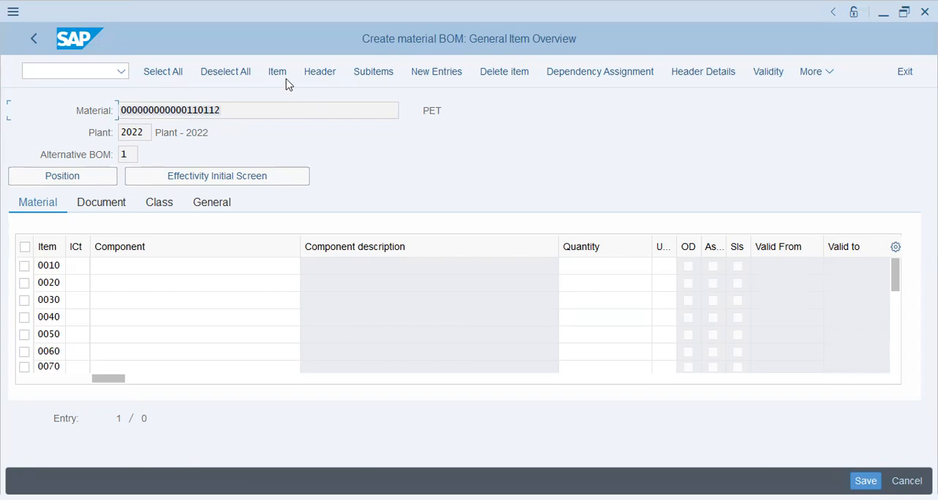
left_click(328, 73)
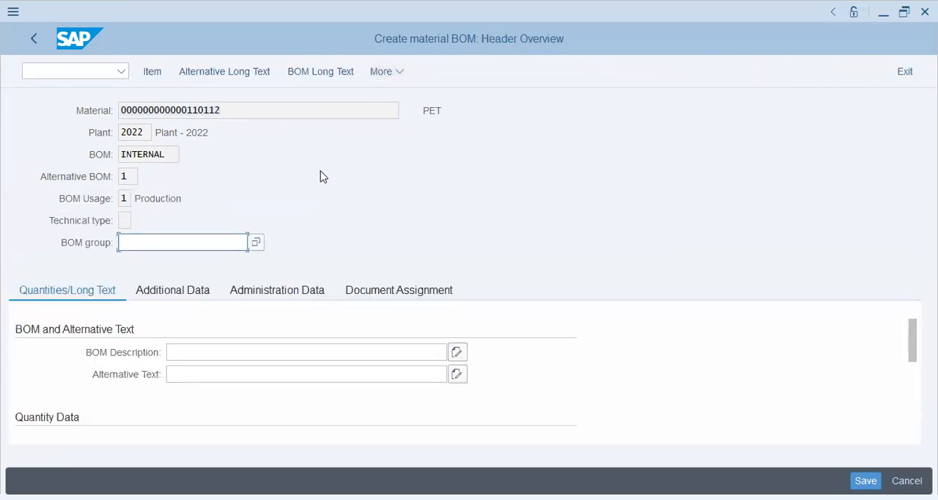
left_click(255, 242)
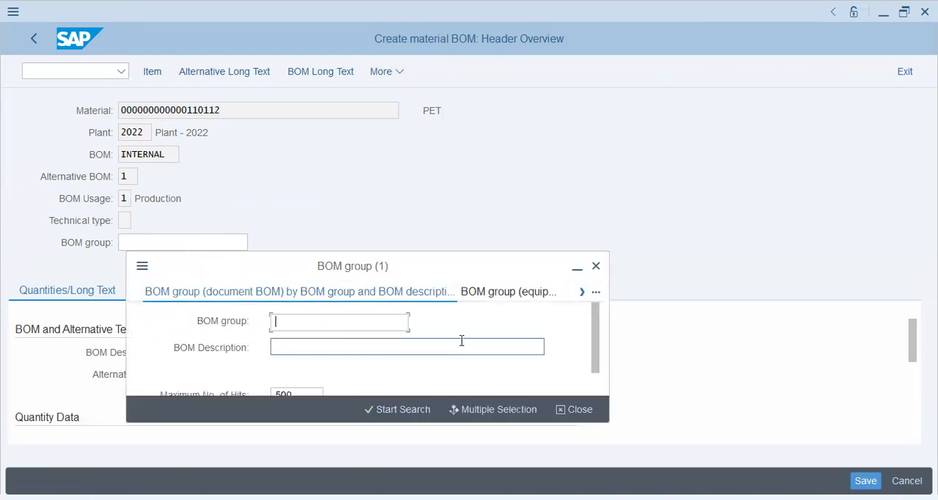
left_click(404, 409)
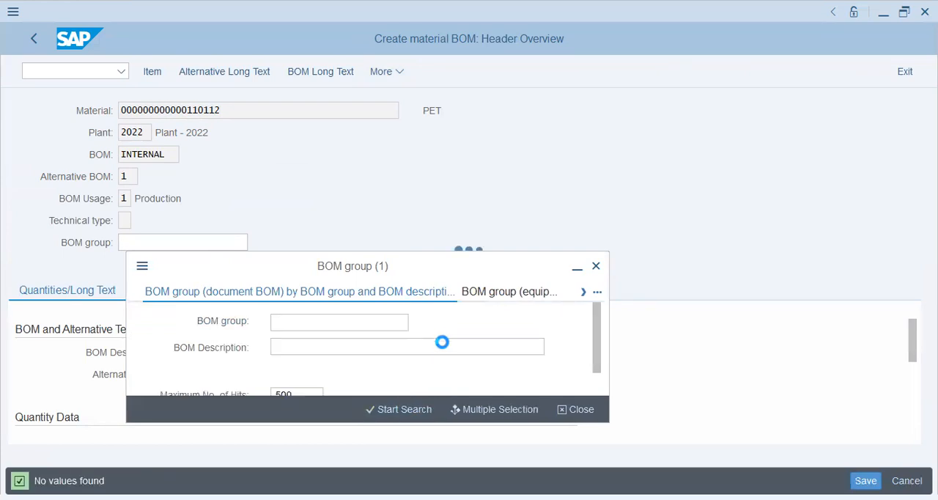
left_click(594, 268)
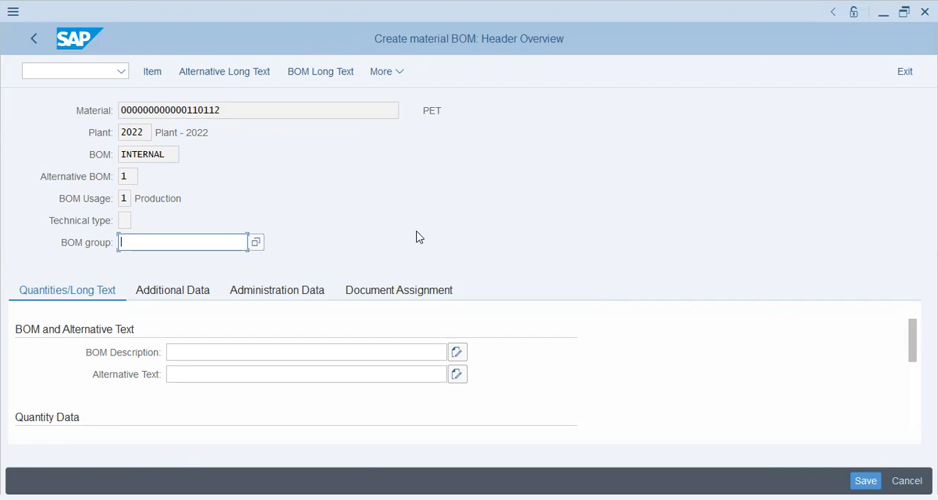
Set the BOM header's base quantity to 25000 KG.
key("shift+Tab")
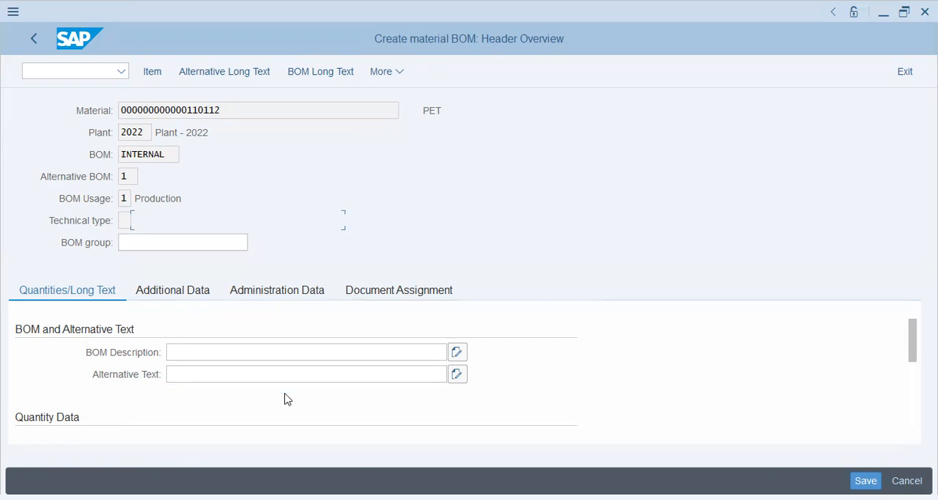
left_click_drag(912, 353, 905, 390)
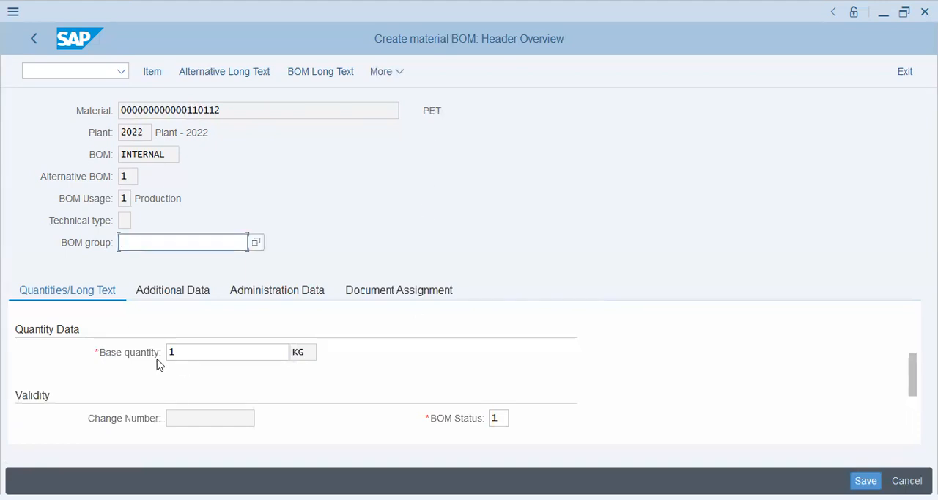
double_click(202, 355)
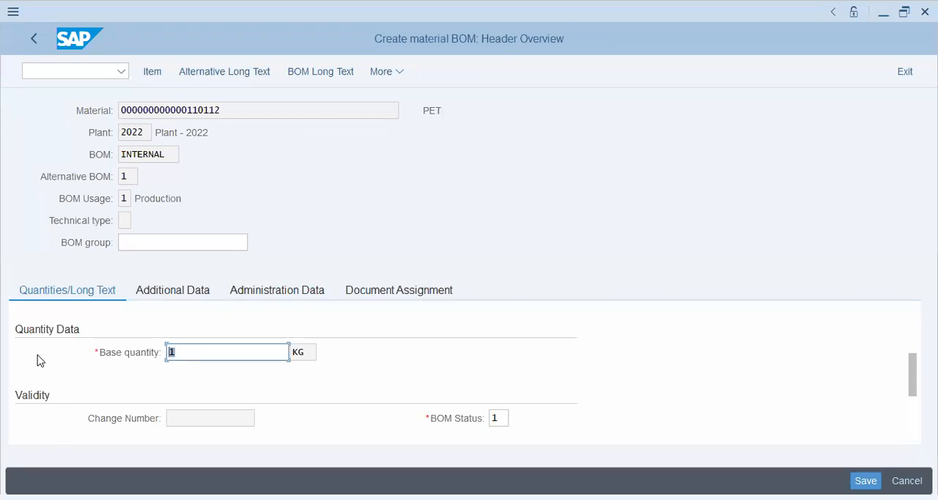
type("25000")
left_click(242, 420)
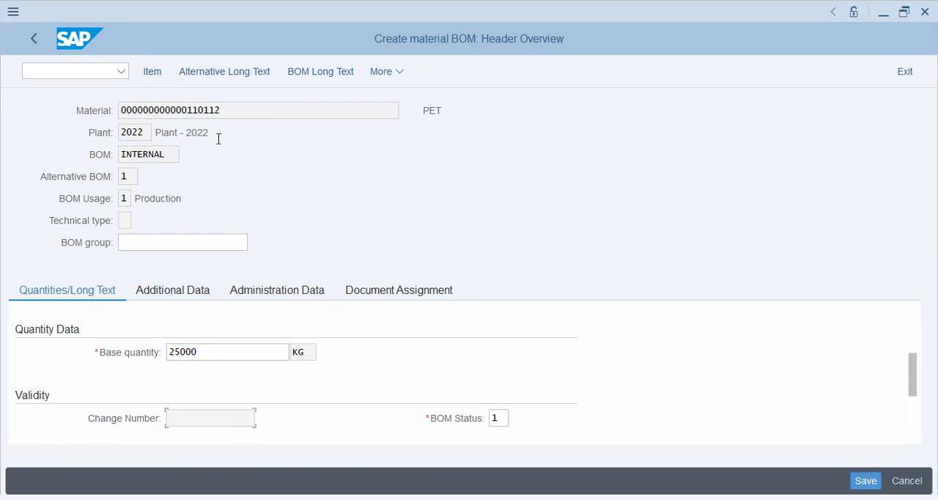
Review the header's validity date and the BOM status options without changing them.
scroll(541, 393, "down", 2)
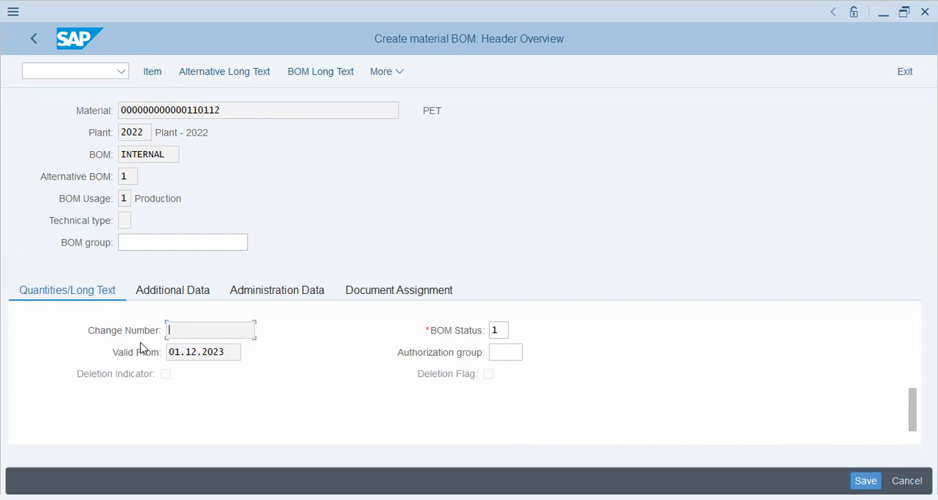
key("shift+Tab")
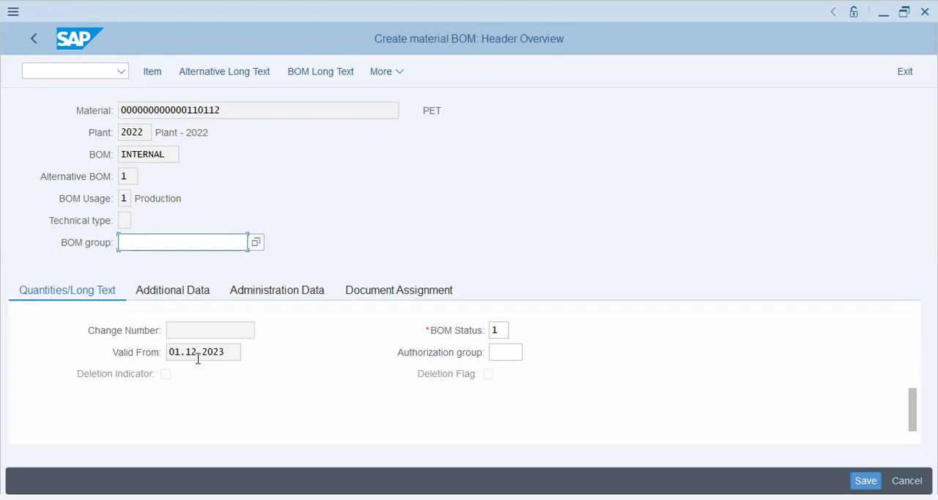
left_click_drag(179, 352, 218, 358)
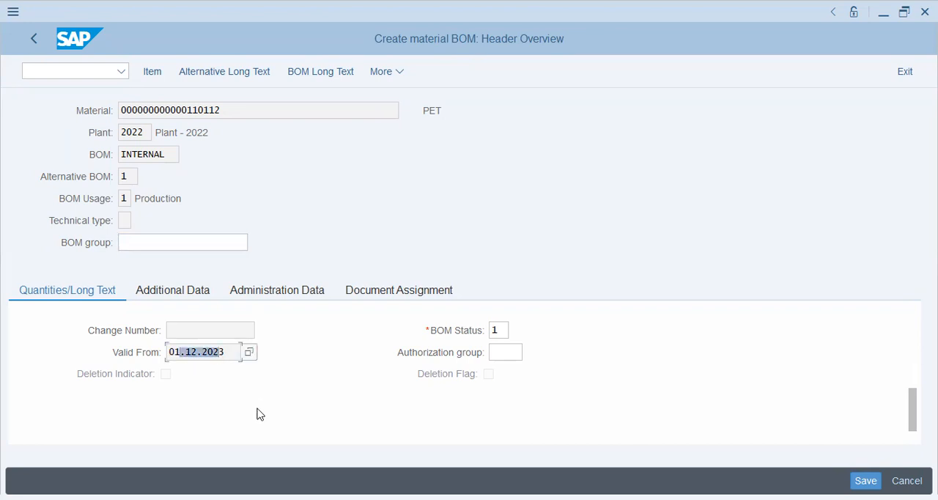
left_click(173, 352)
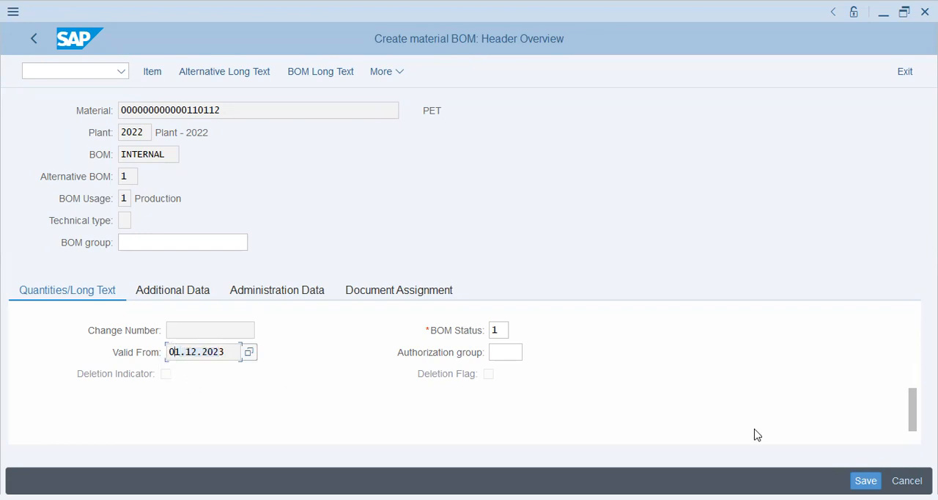
scroll(300, 226, "up", 1)
scroll(300, 226, "up", 2)
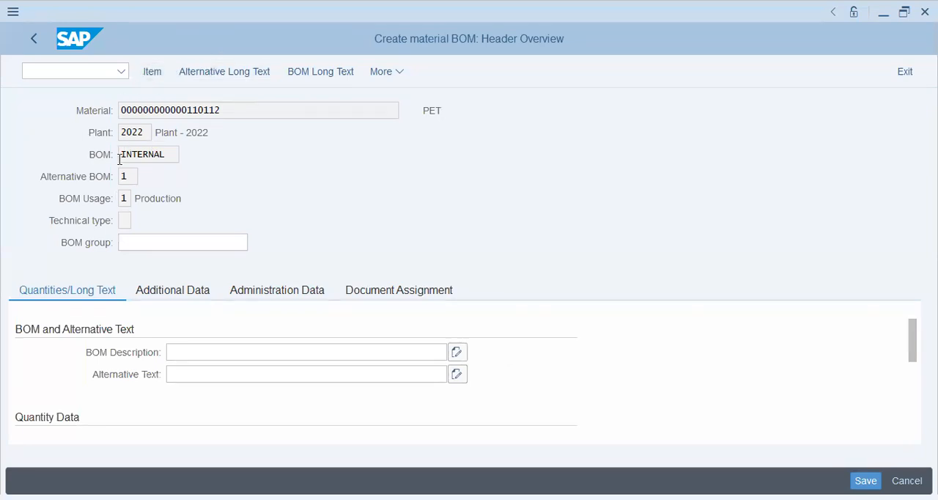
scroll(170, 370, "down", 5)
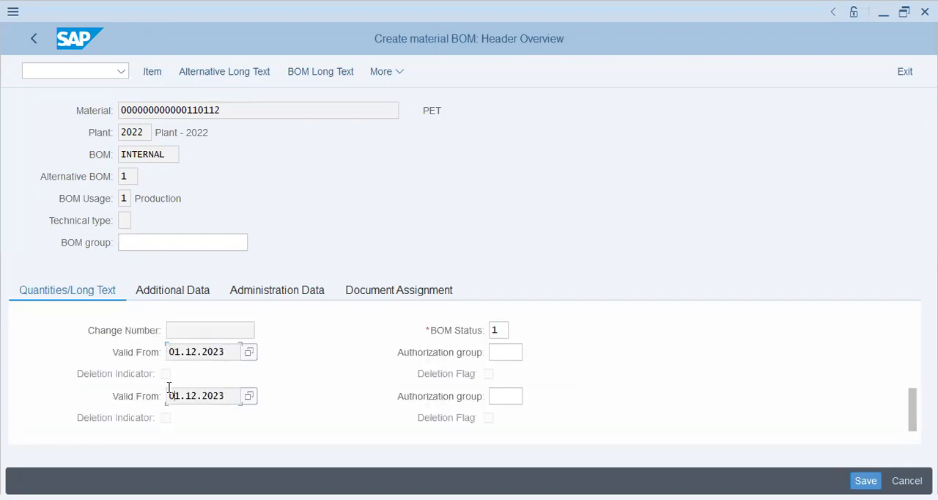
left_click(176, 352)
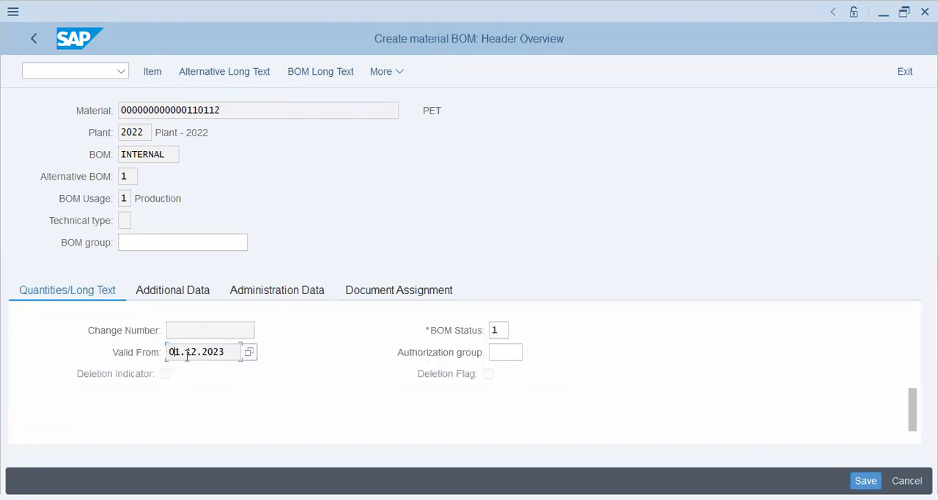
left_click(498, 332)
key("Return")
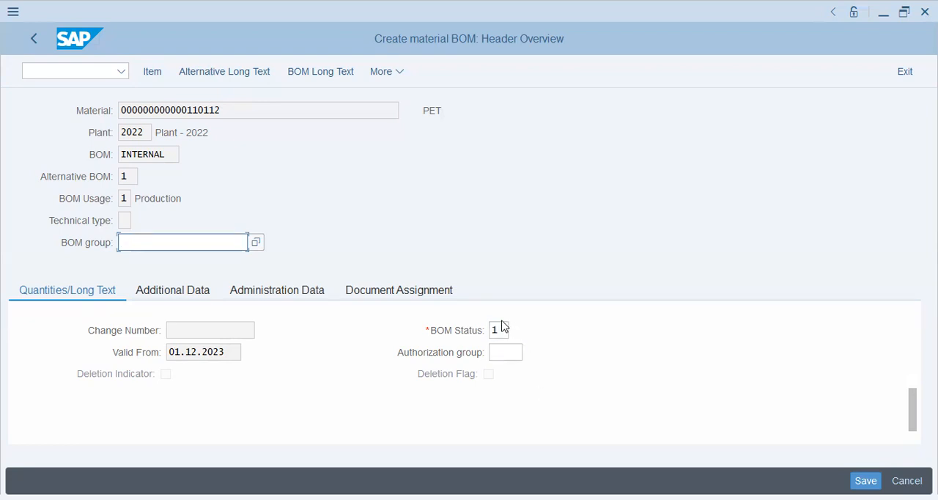
left_click(498, 329)
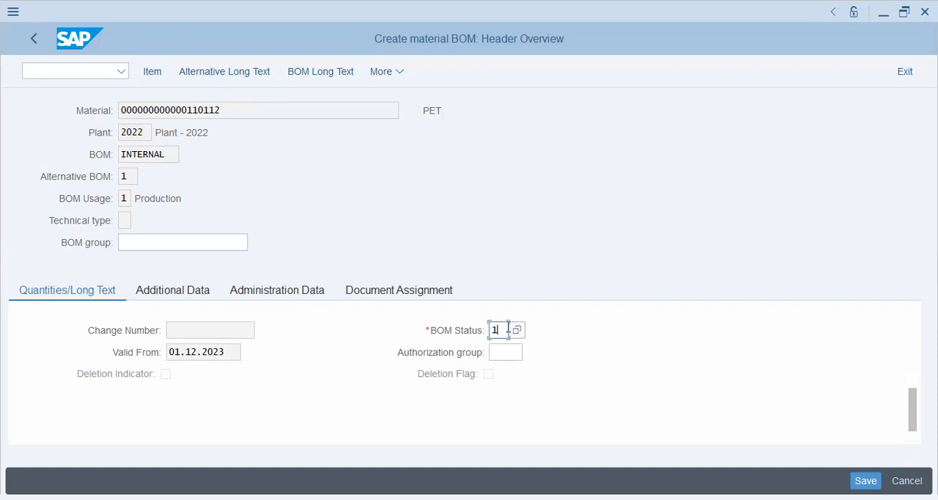
left_click(517, 332)
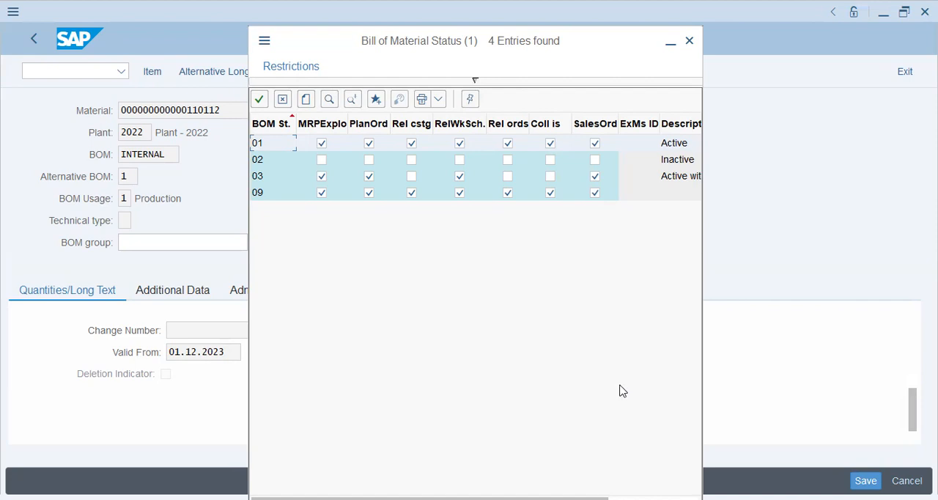
left_click(689, 43)
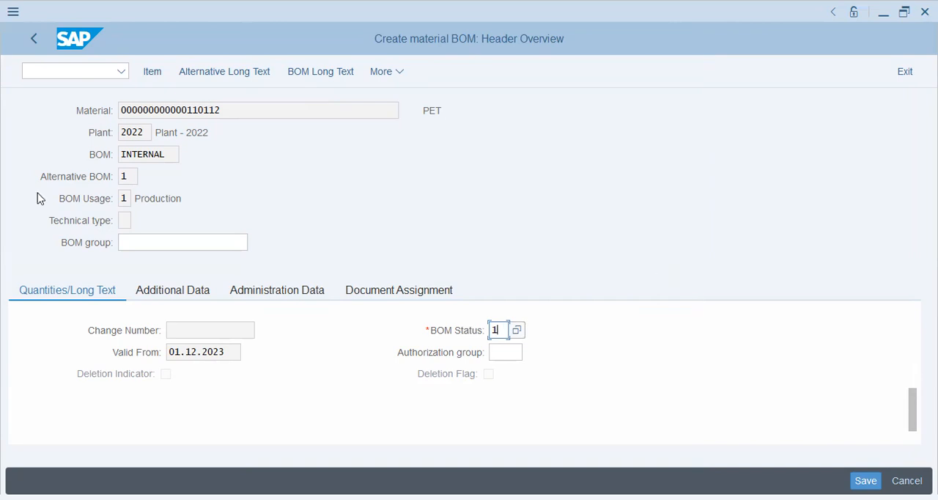
Return to the item overview and add the component found by description pta to item 0010.
left_click(152, 71)
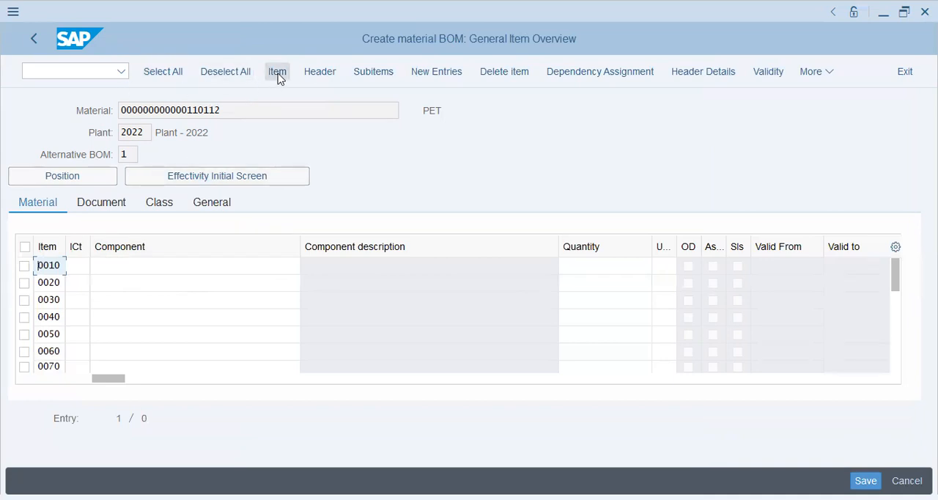
left_click(111, 265)
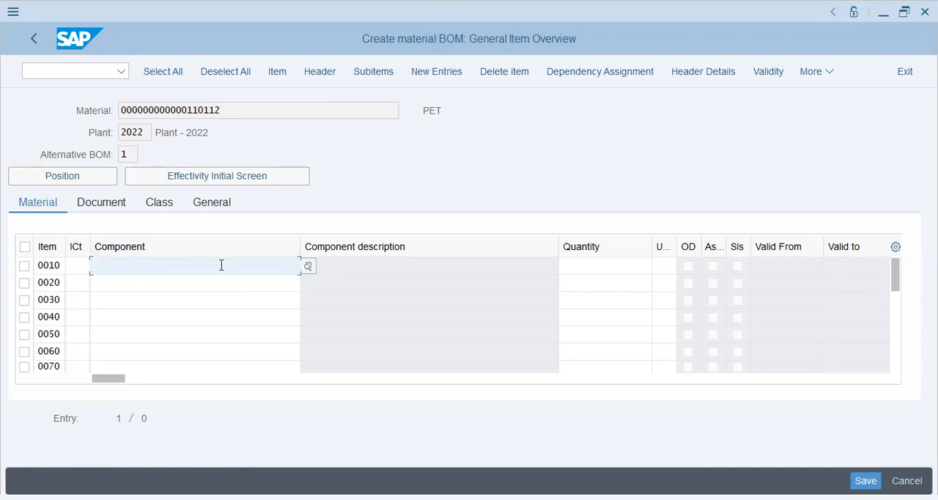
left_click(308, 267)
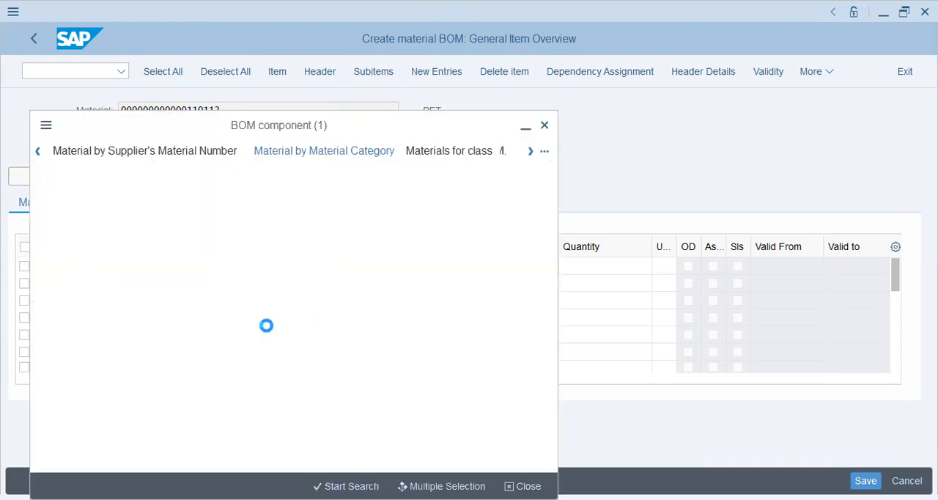
left_click(244, 232)
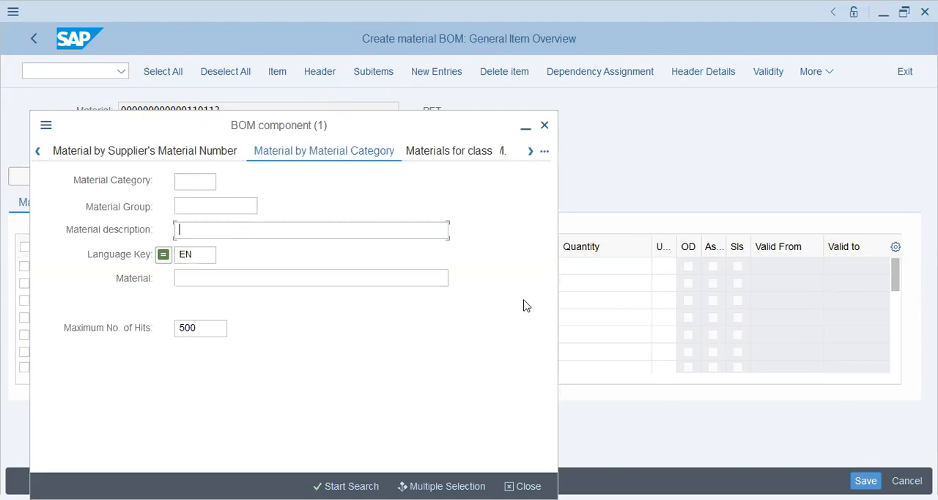
type("pta")
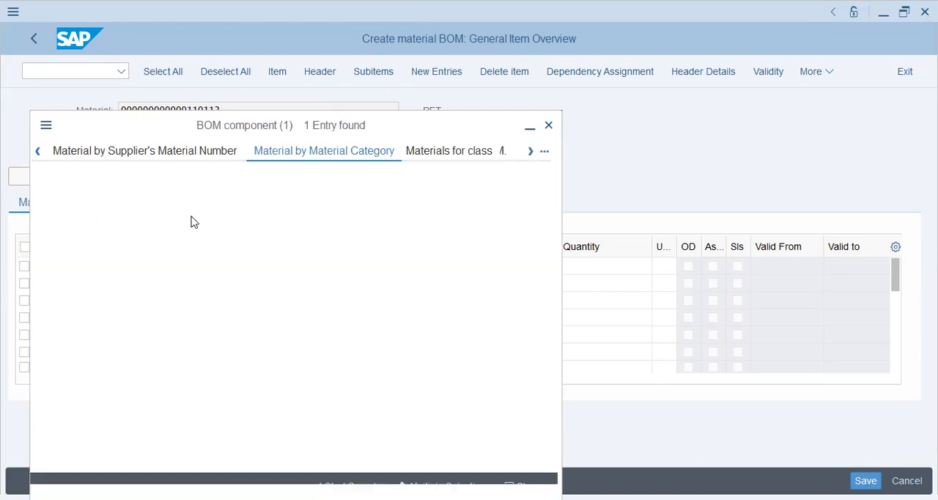
double_click(91, 117)
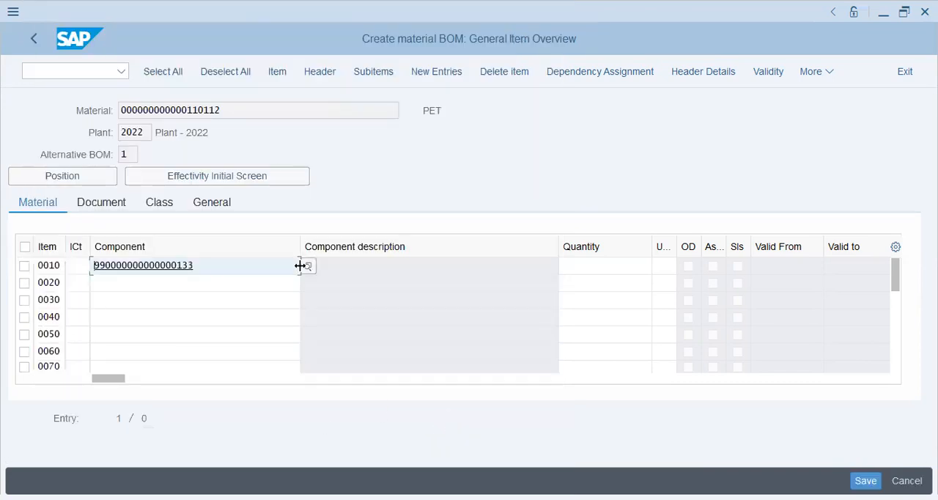
left_click(573, 268)
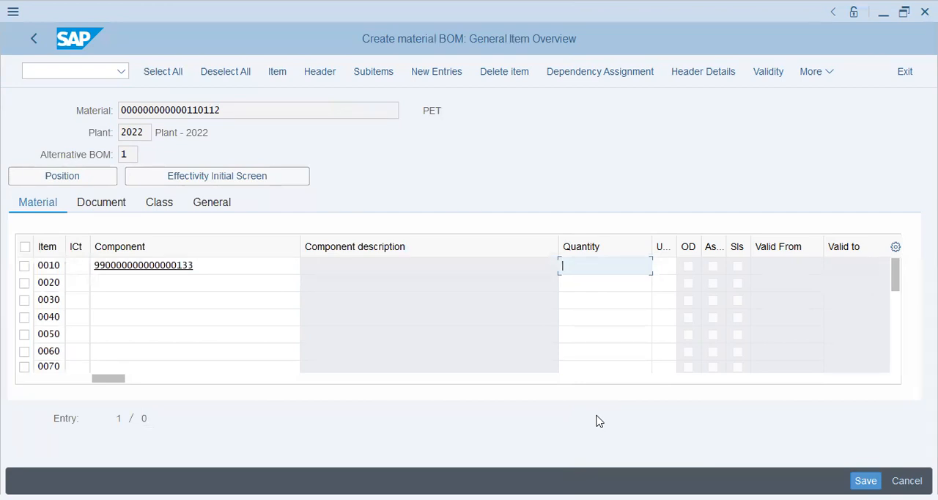
Set item 0010's quantity to 25000 and pick KG as its unit from the unit of measure search help.
type("25000")
key("Tab")
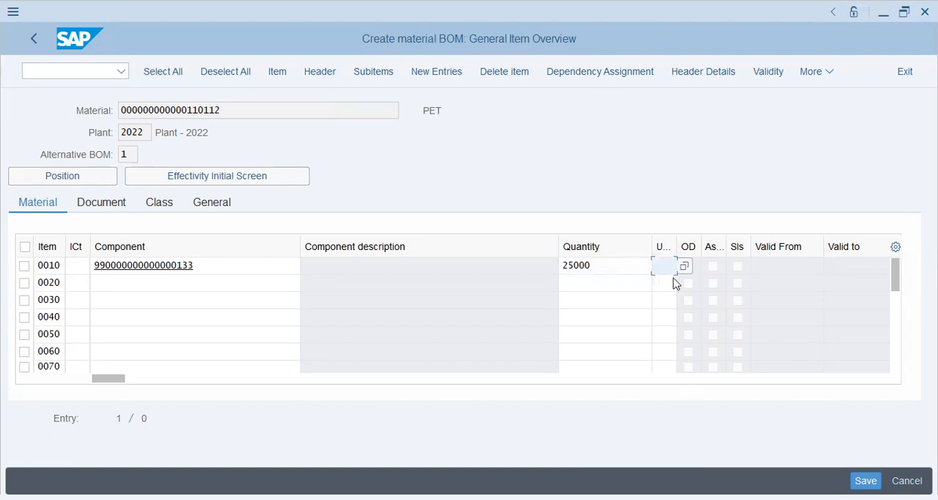
left_click(683, 267)
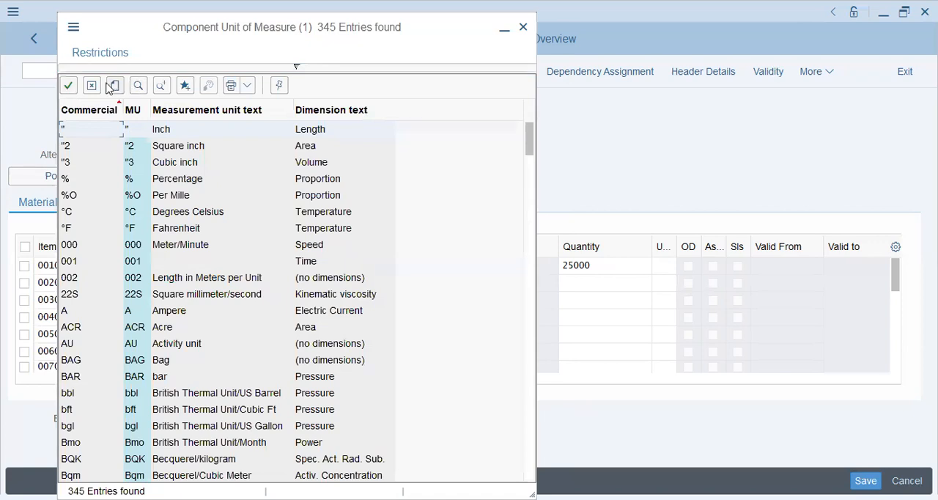
left_click(138, 87)
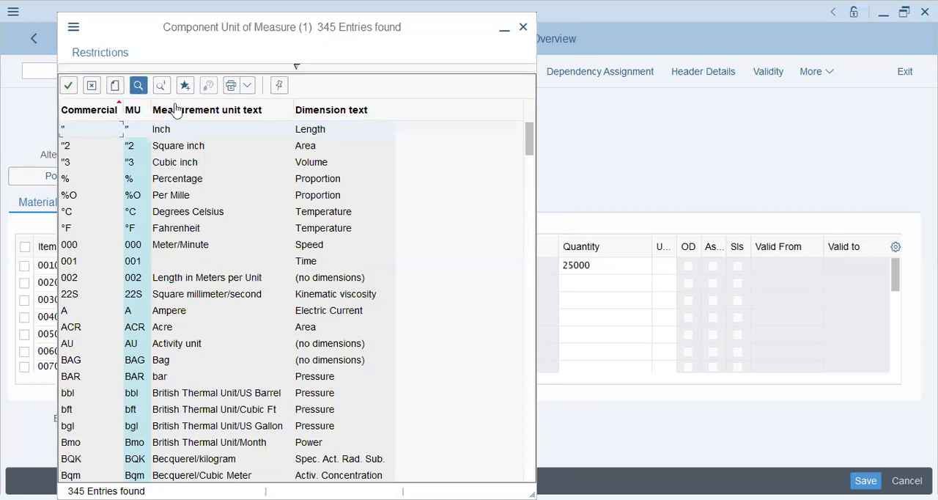
type("kg")
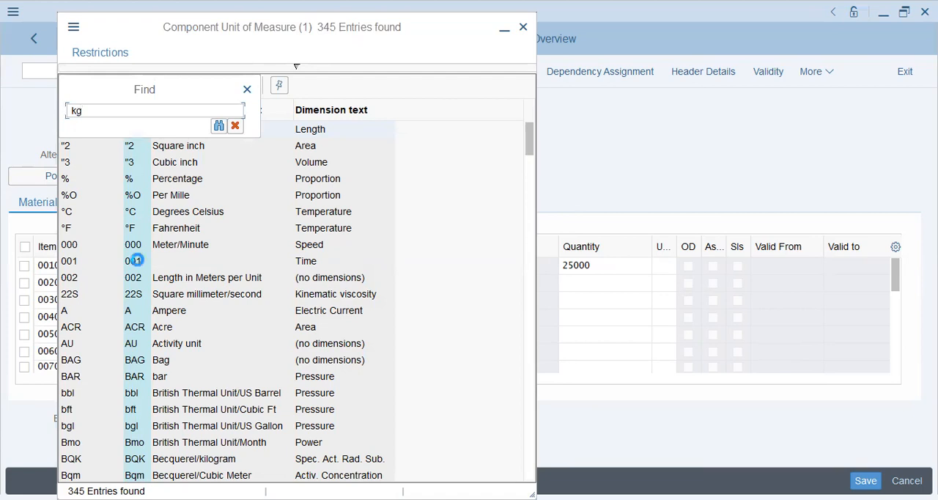
key("Return")
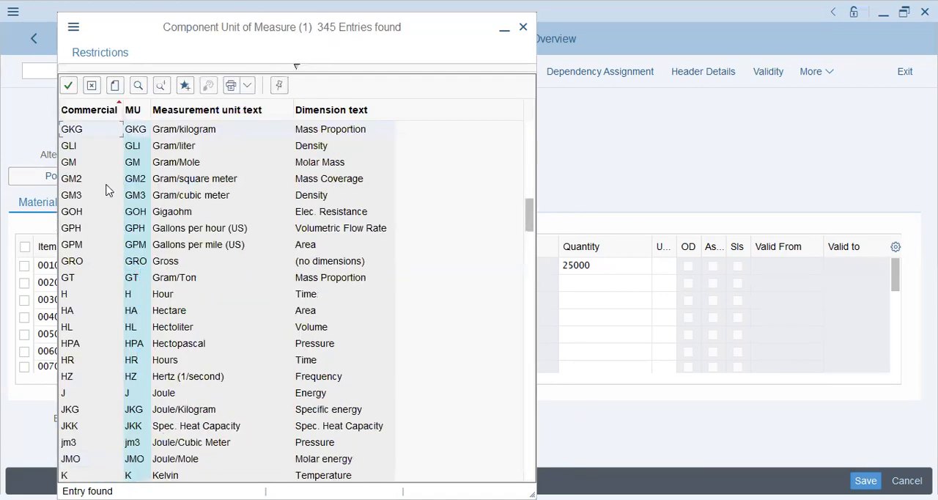
scroll(114, 318, "down", 1)
scroll(114, 319, "down", 4)
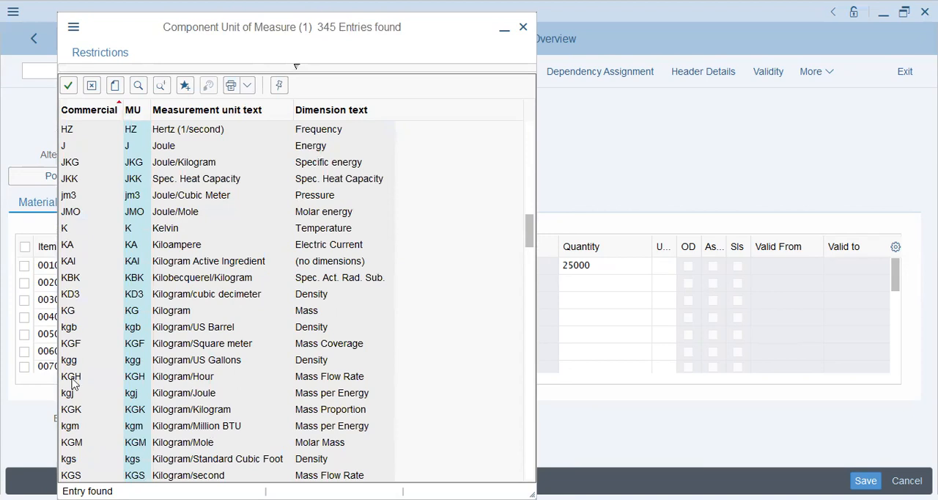
double_click(74, 310)
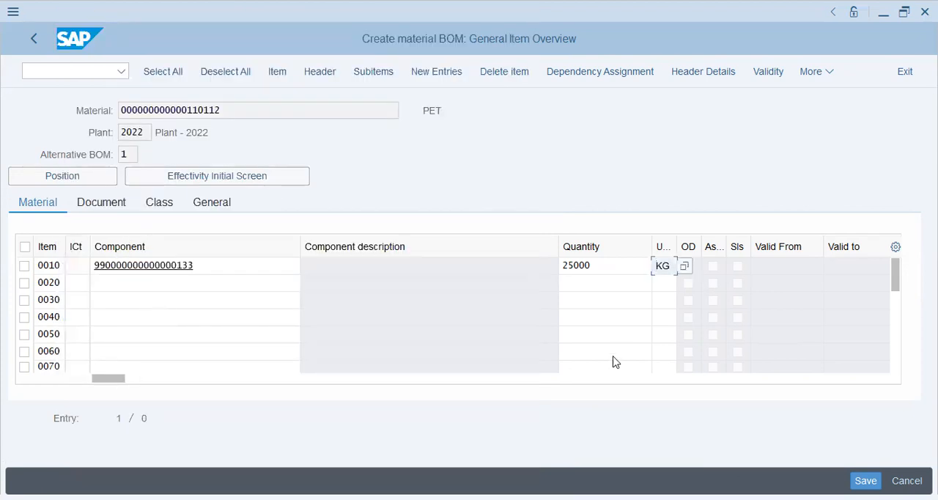
Try to save the BOM, then go to item 0010's item category field.
left_click(866, 481)
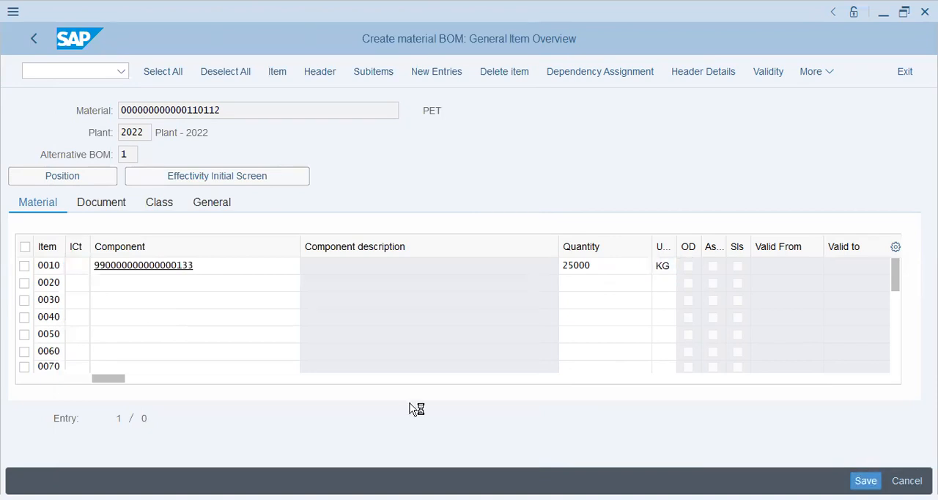
left_click(96, 269)
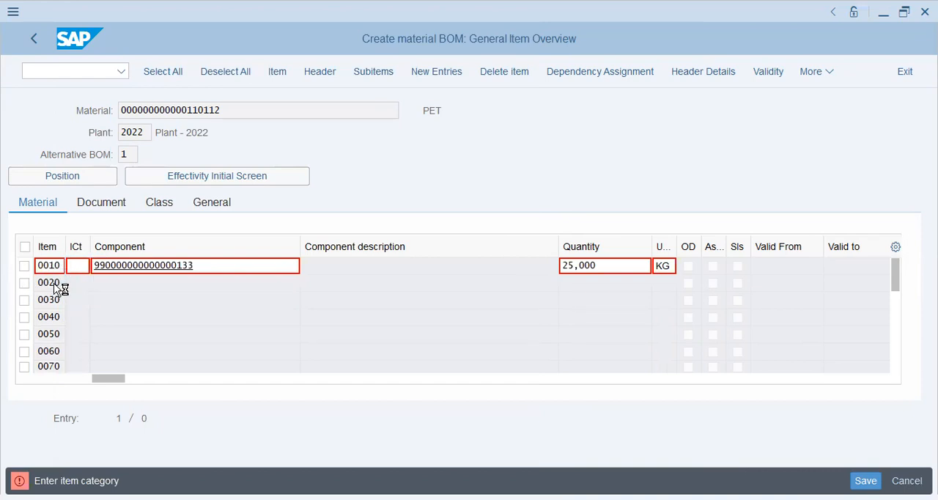